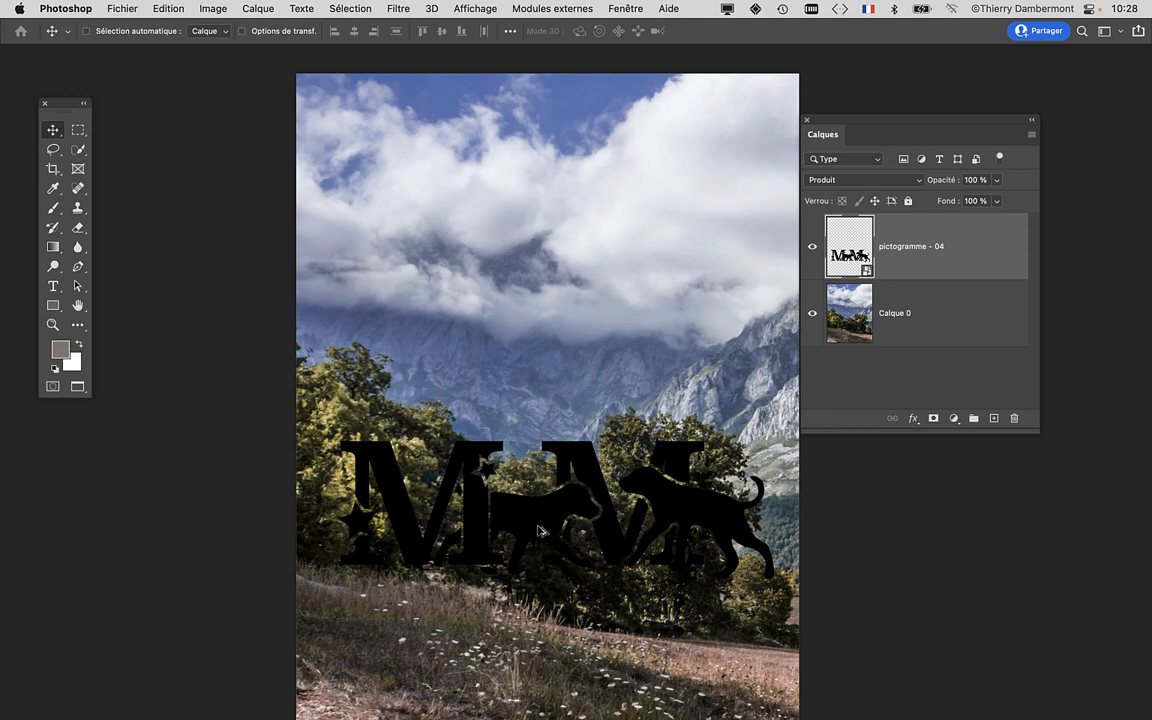
Reposition the MM dog logo slightly down and to the left over the trees, keeping the Calques panel beside the photo.
scroll(533, 563, "up", 1)
left_click_drag(866, 118, 978, 118)
scroll(565, 283, "down", 5)
mouse_move(562, 281)
left_mouse_down()
mouse_move(574, 338)
mouse_move(568, 285)
mouse_move(563, 302)
left_mouse_up()
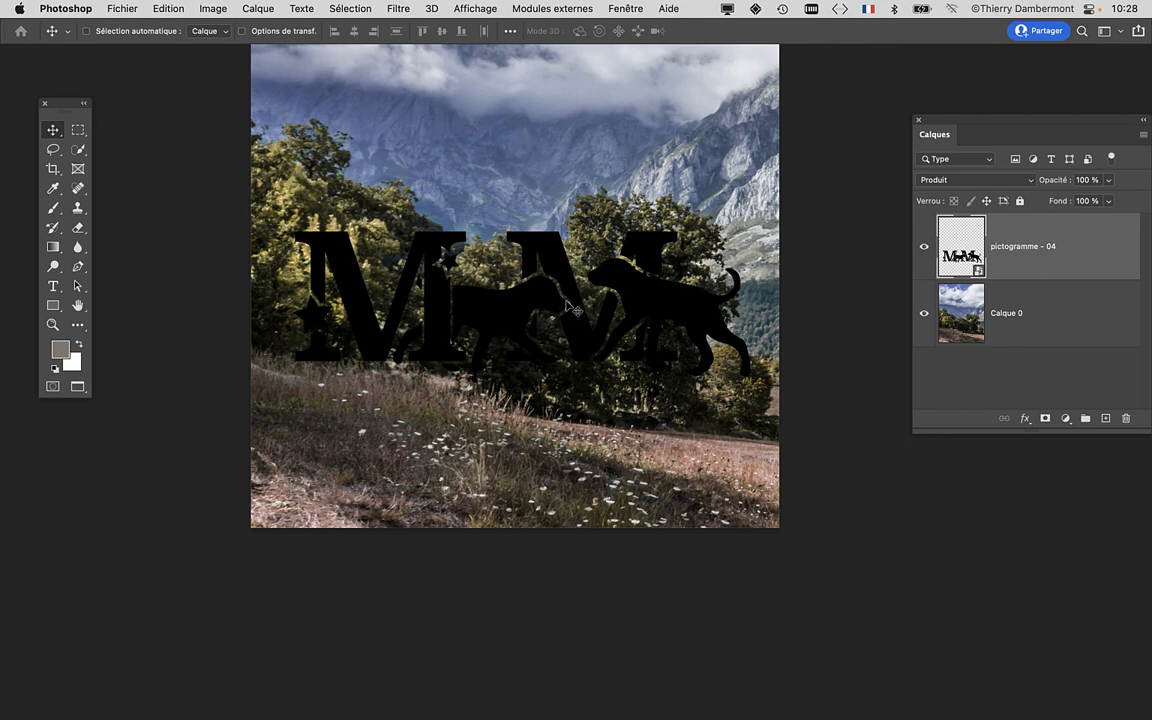
mouse_move(559, 296)
left_mouse_down()
mouse_move(557, 271)
mouse_move(566, 318)
left_mouse_up()
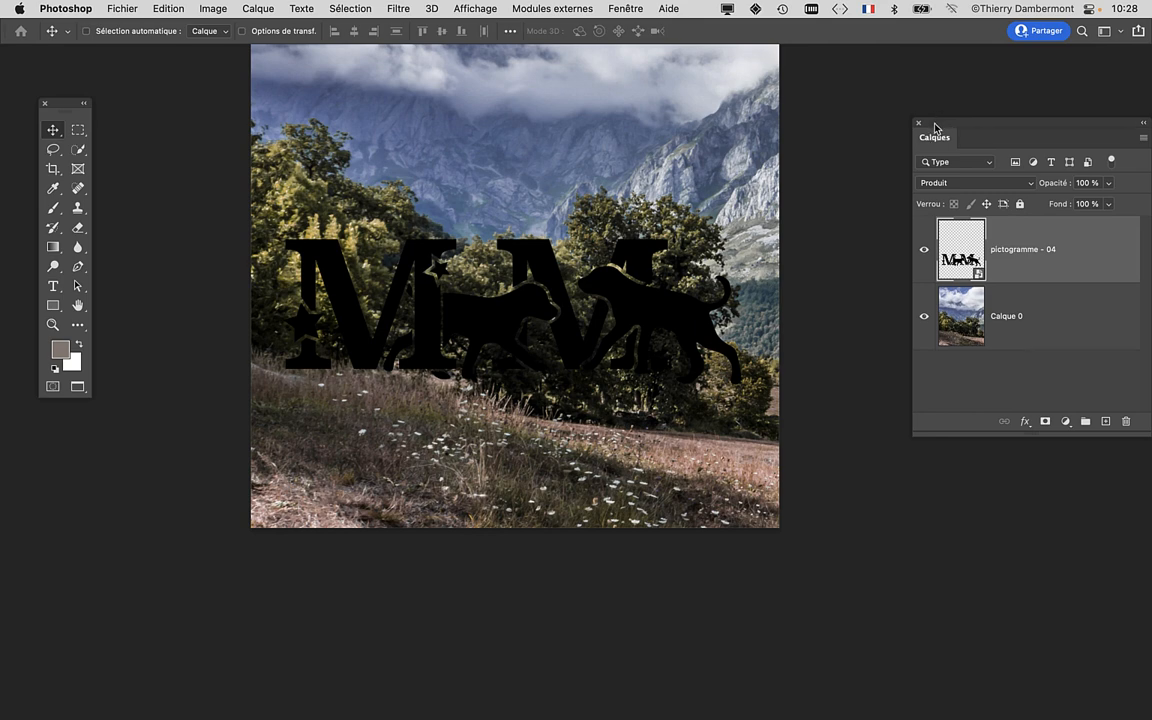
left_click_drag(941, 124, 843, 99)
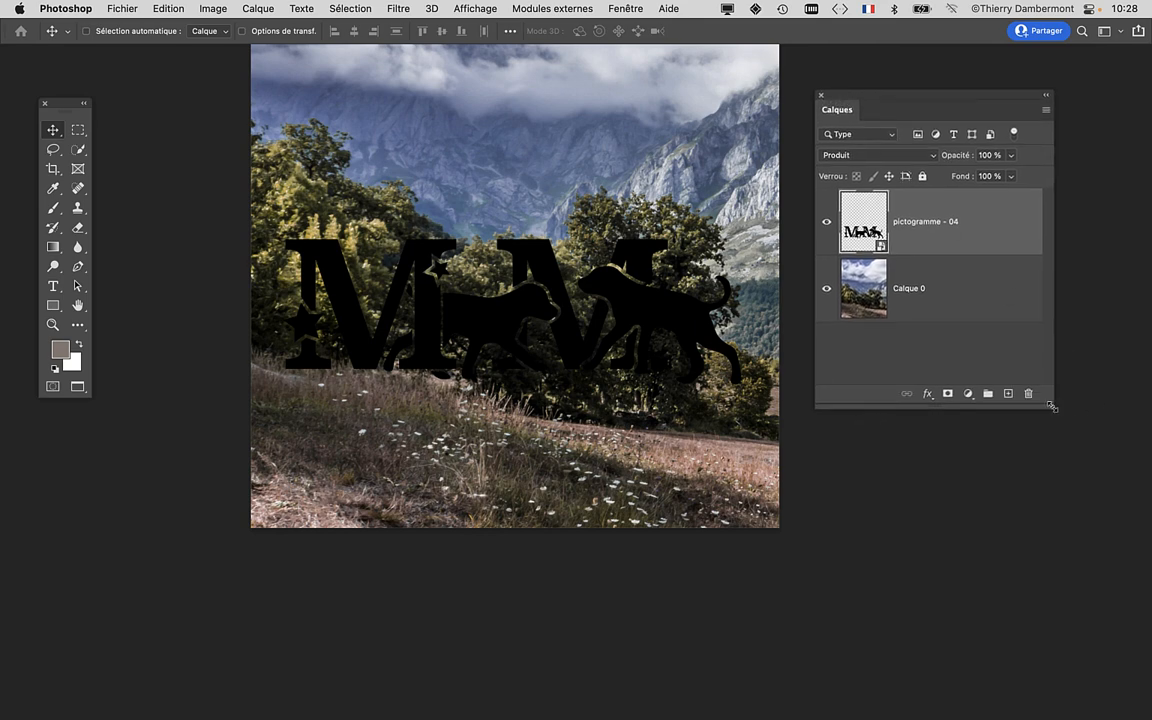
left_click_drag(1052, 408, 1043, 417)
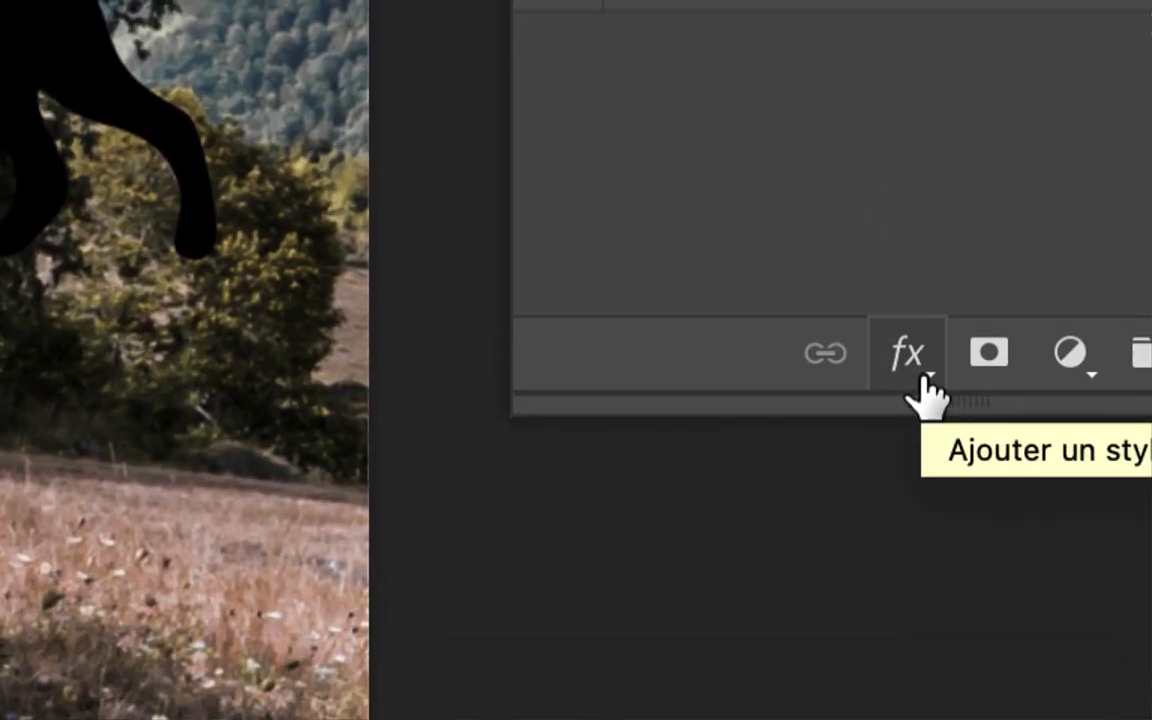
Add a Lueur externe layer style to the pictogramme - 04 layer.
left_click(921, 378)
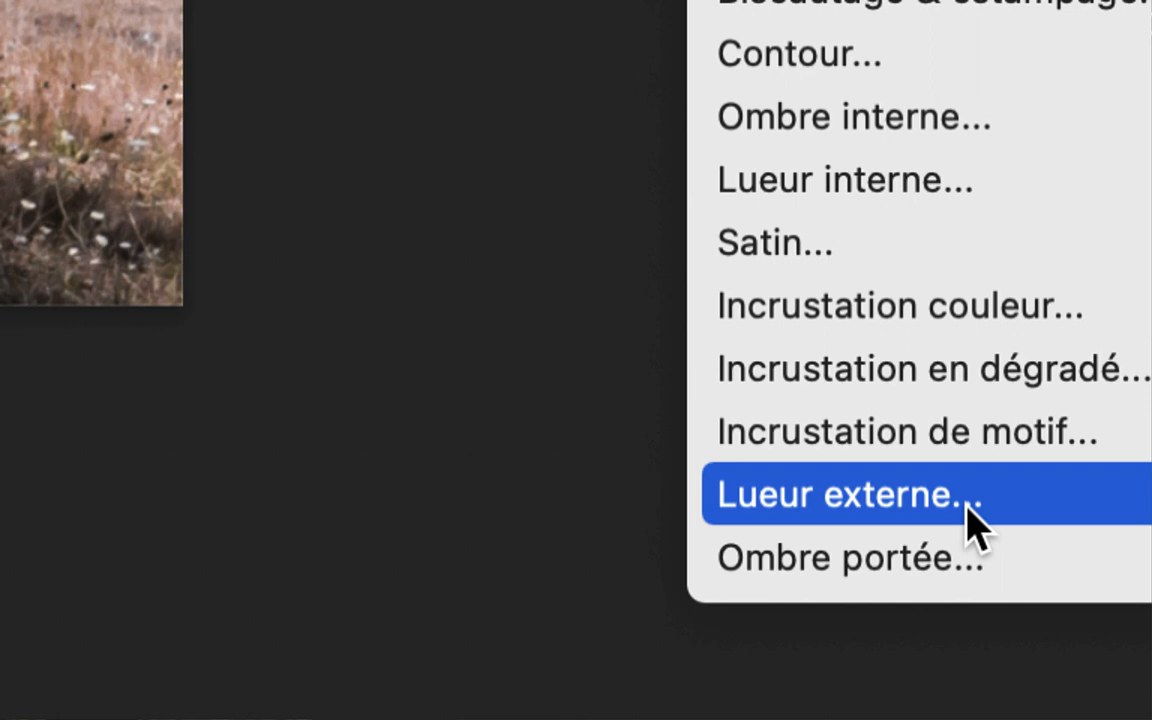
left_click(970, 520)
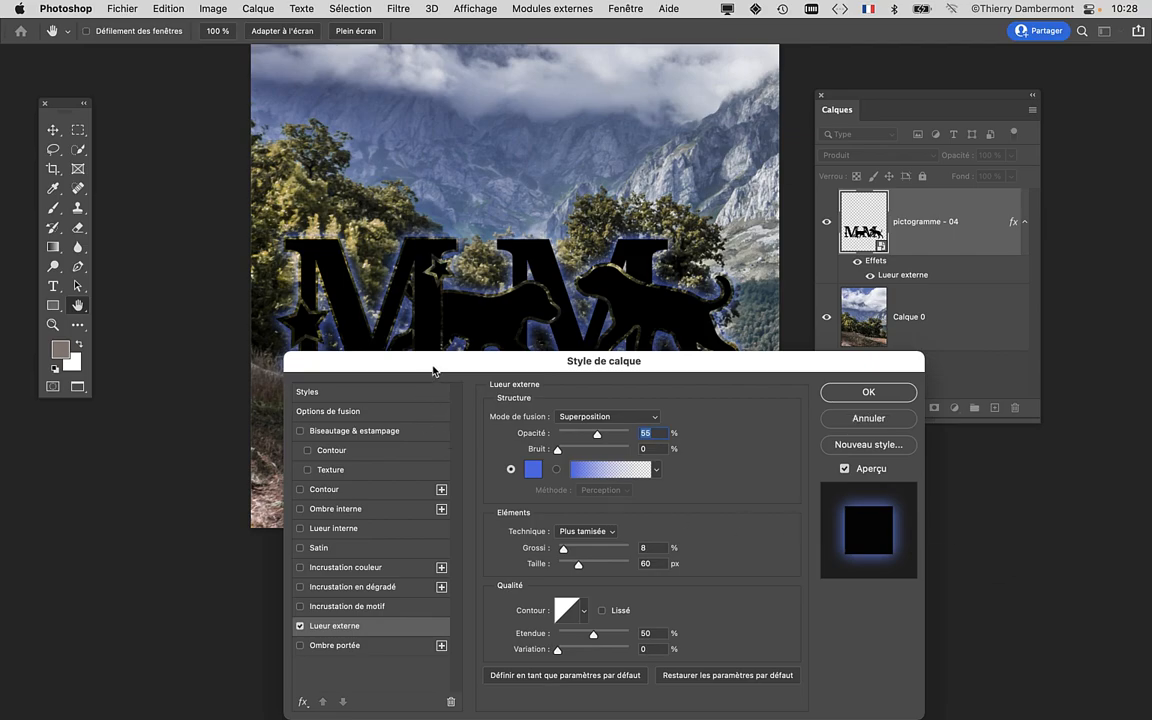
left_click_drag(433, 371, 779, 75)
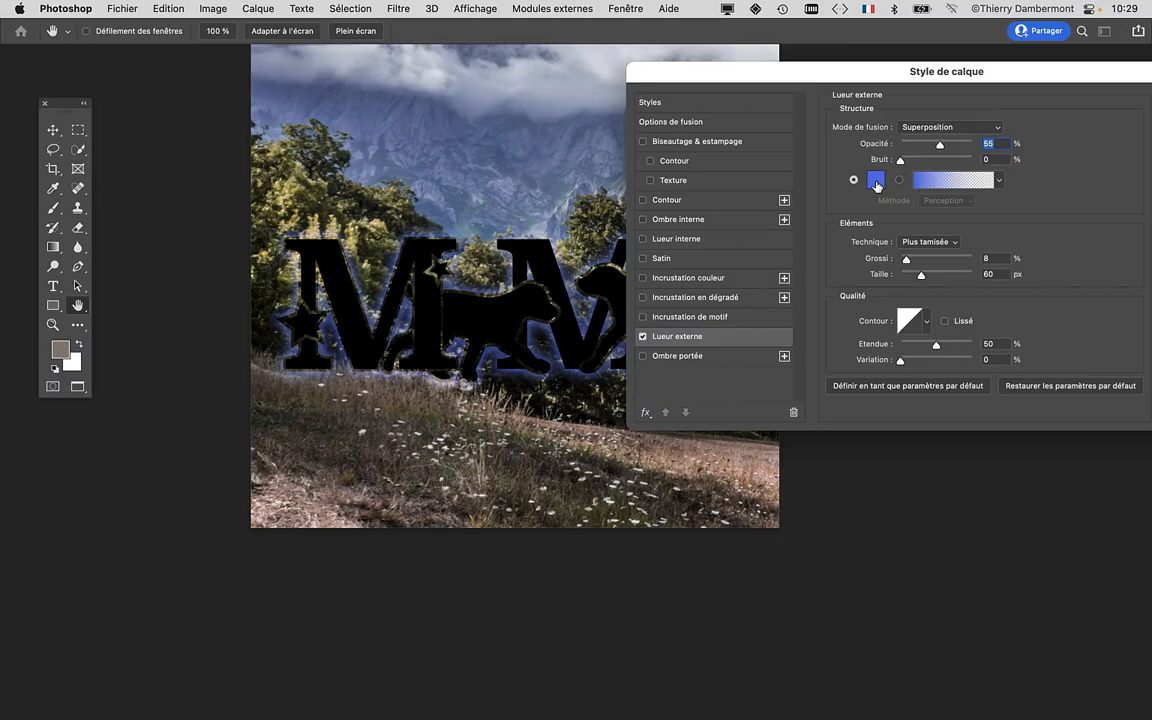
Change the outer glow colour to pure white (ffffff).
left_click(880, 179)
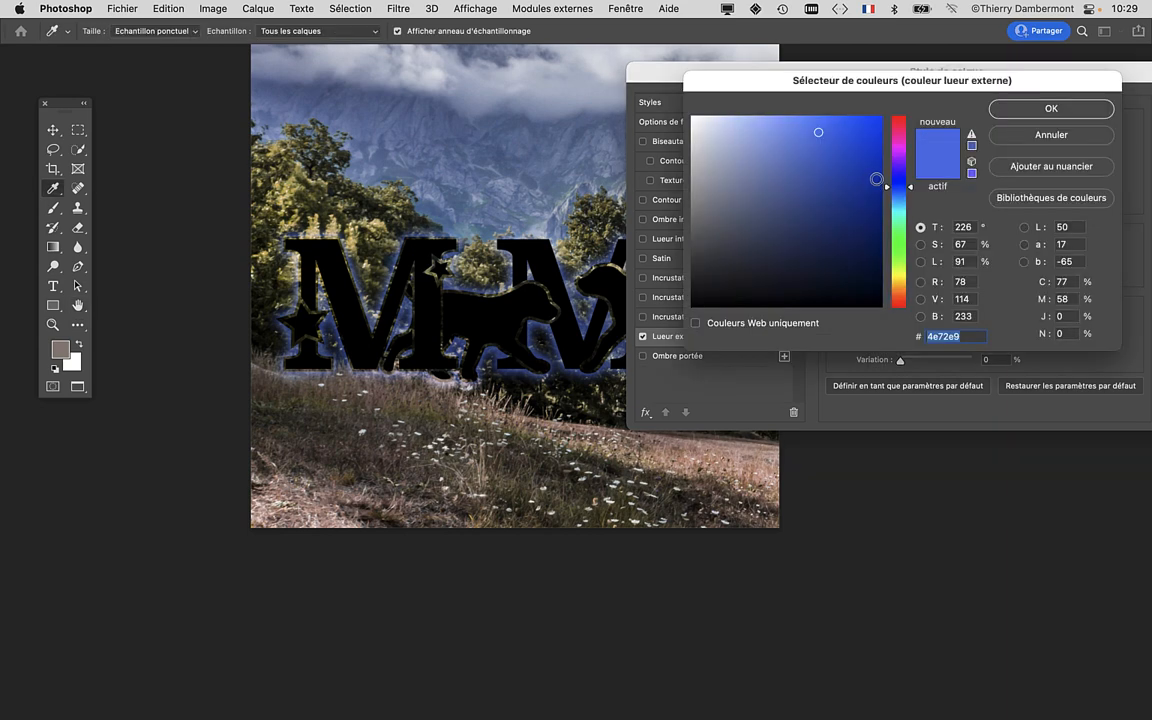
left_click(1020, 139)
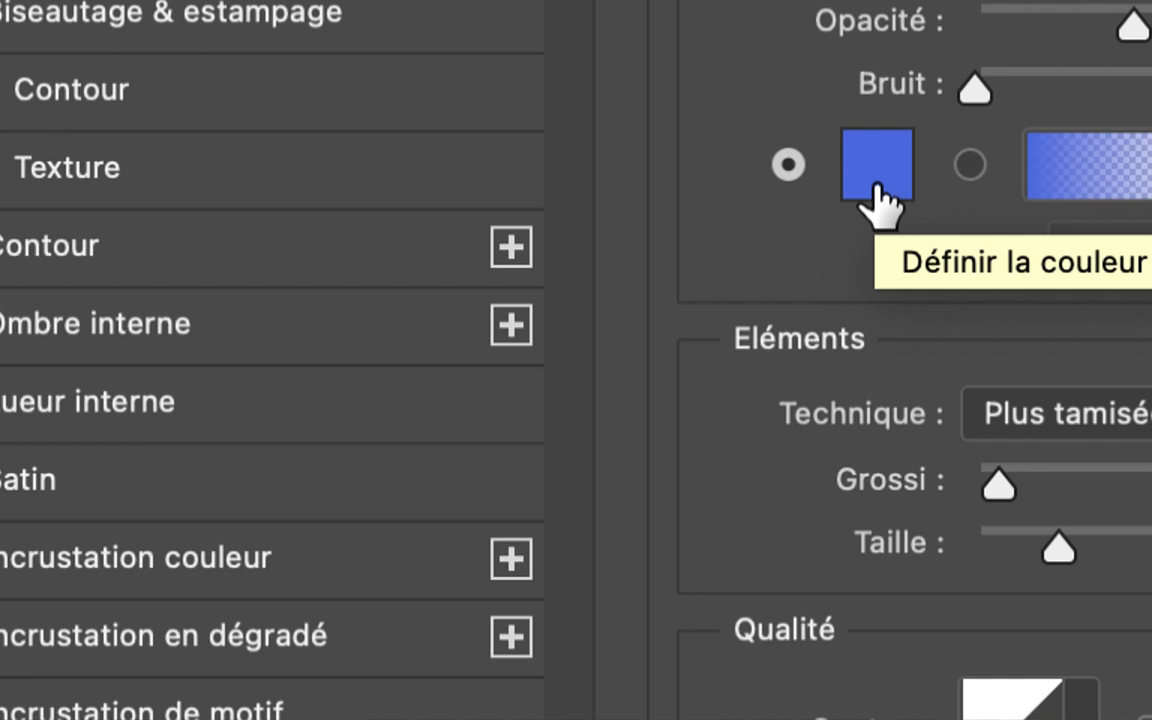
left_click(878, 185)
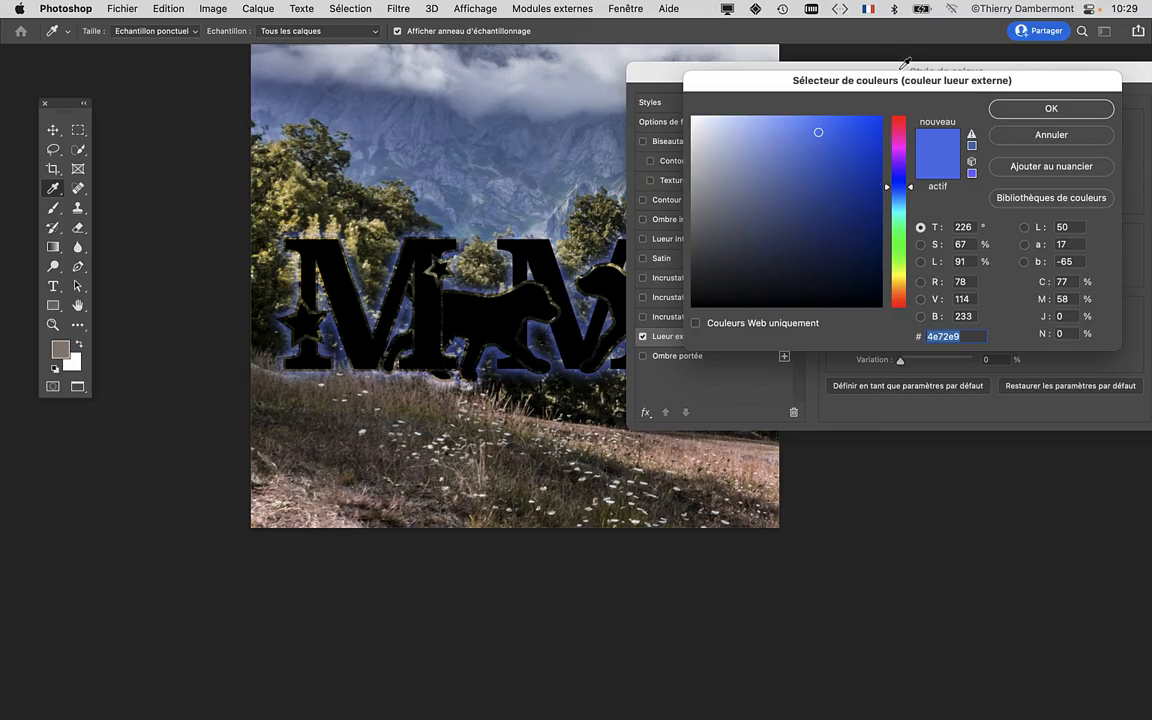
left_click_drag(843, 91, 324, 102)
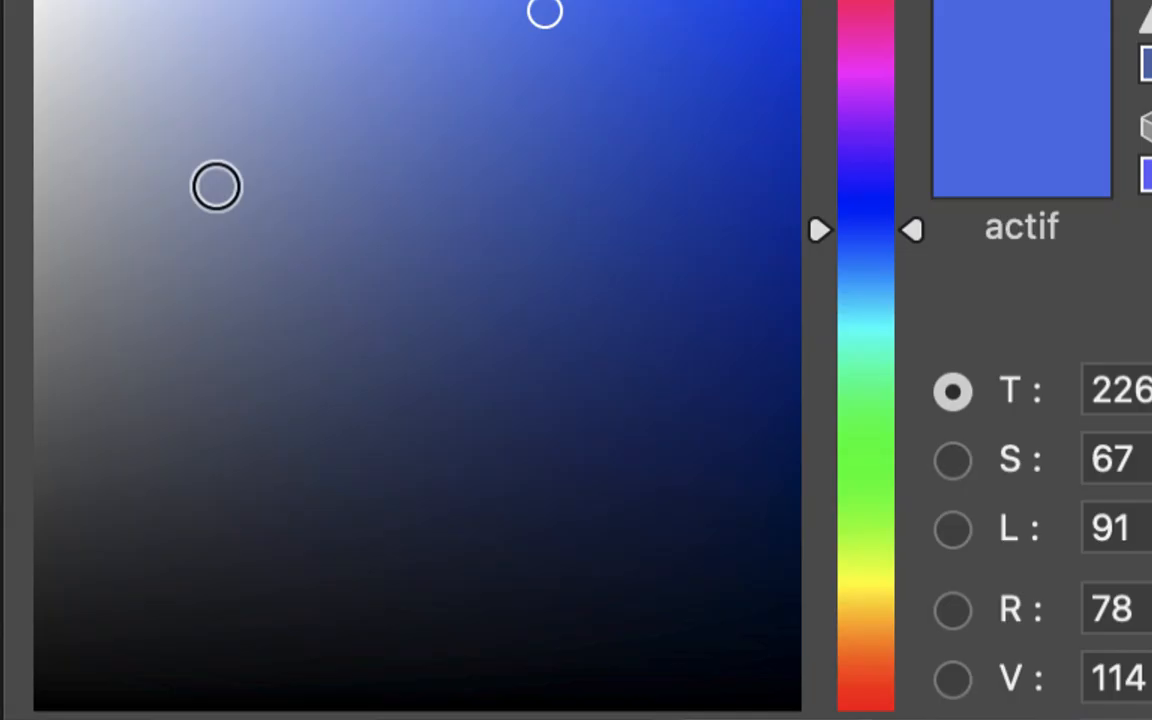
left_click_drag(216, 187, 10, 0)
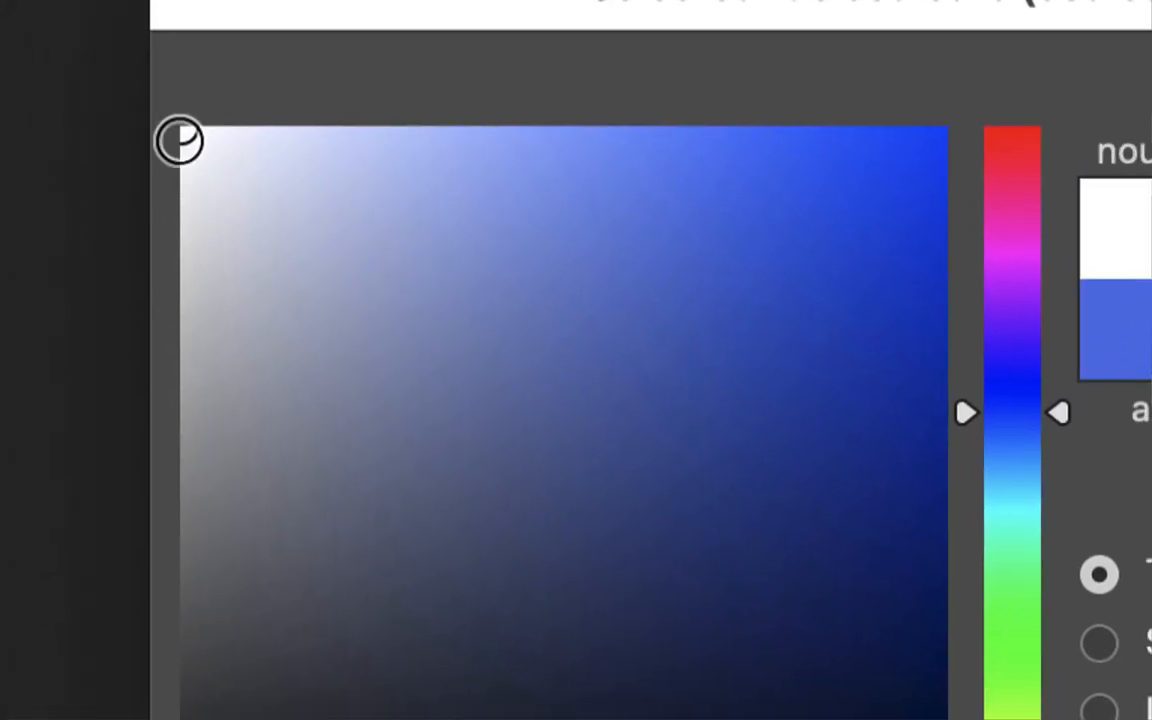
left_click_drag(181, 142, 197, 145)
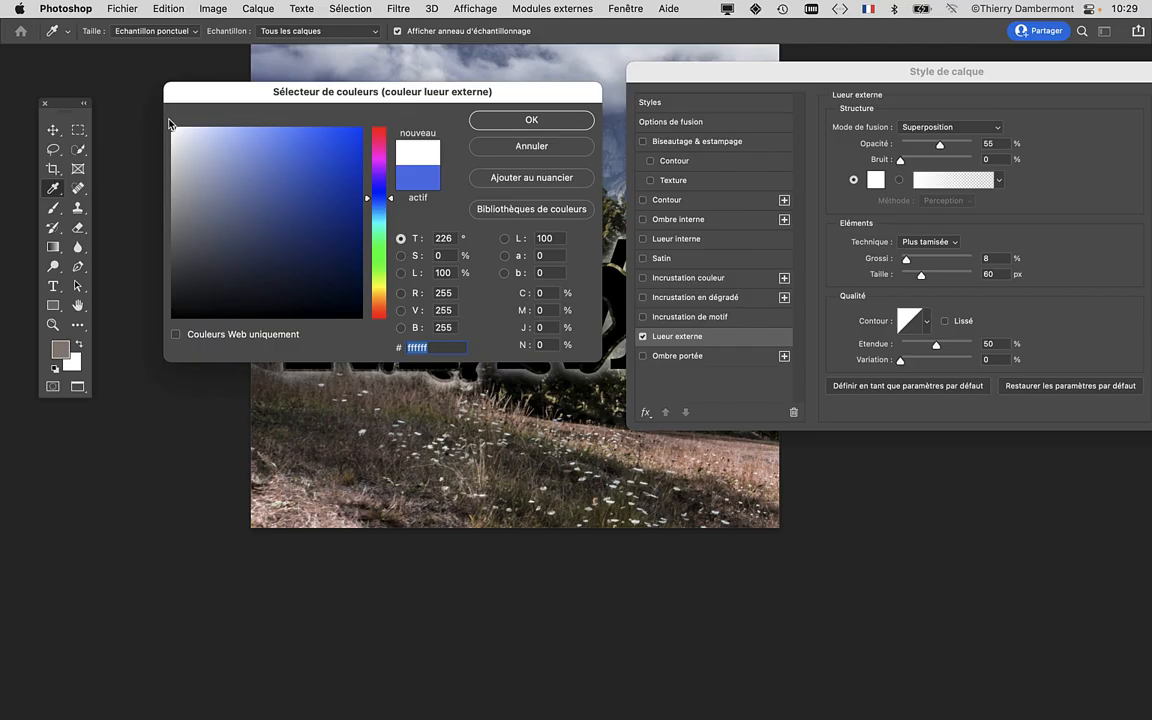
left_click(505, 121)
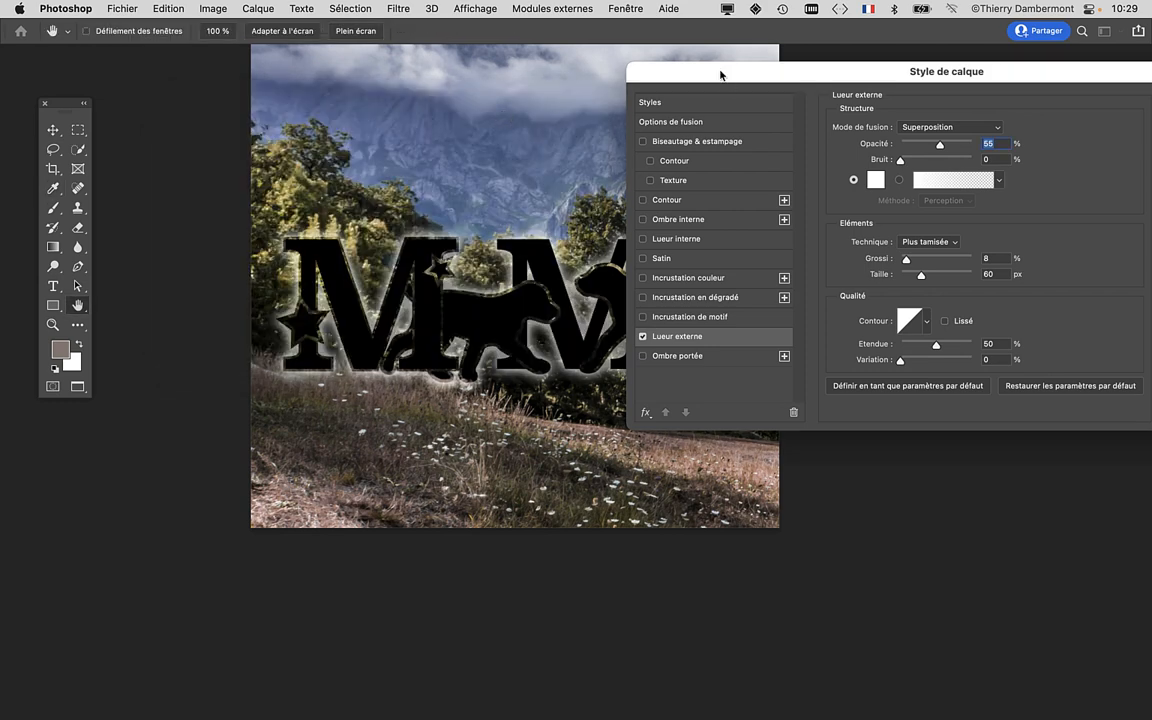
Lower the outer glow's opacity to 28% while keeping the logo in view.
left_click_drag(720, 75, 868, 69)
scroll(441, 330, "up", 2)
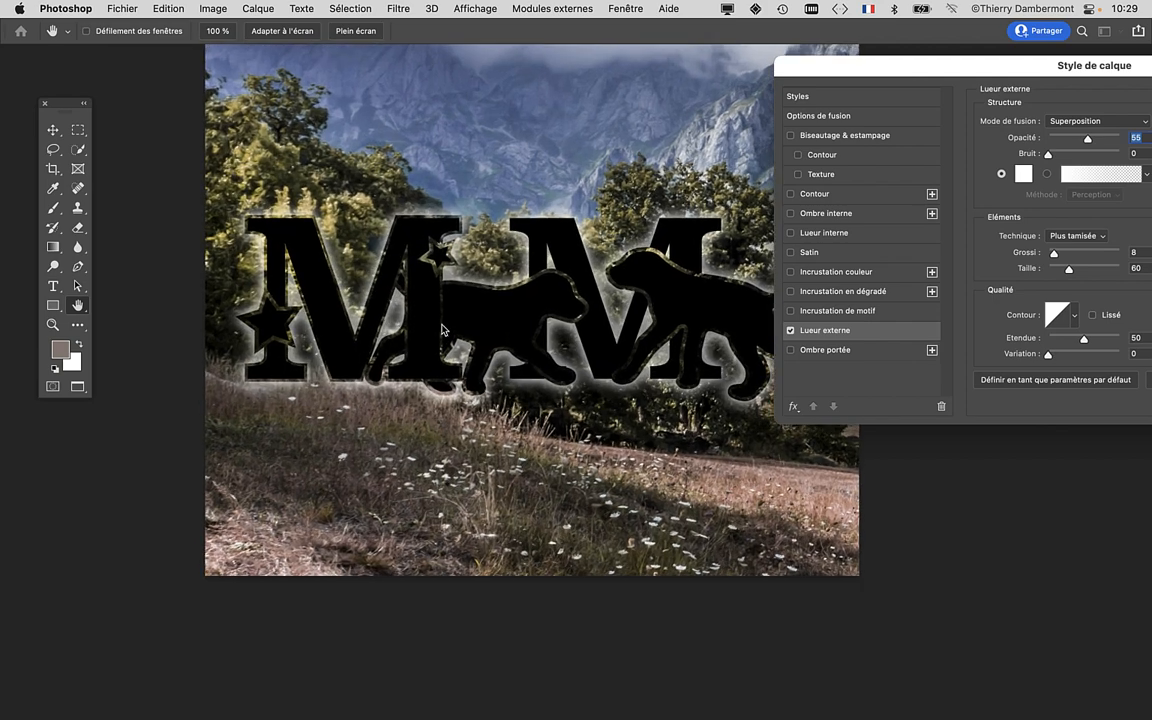
scroll(538, 276, "up", 1)
left_click_drag(520, 335, 333, 327)
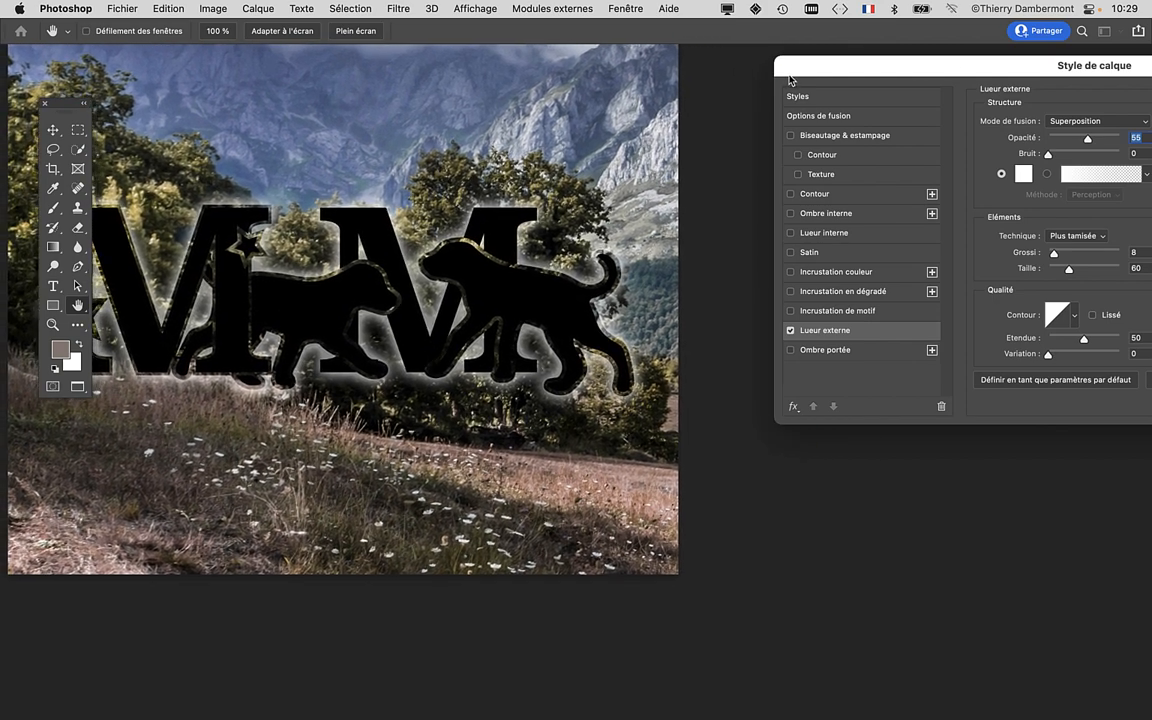
left_click_drag(789, 74, 632, 56)
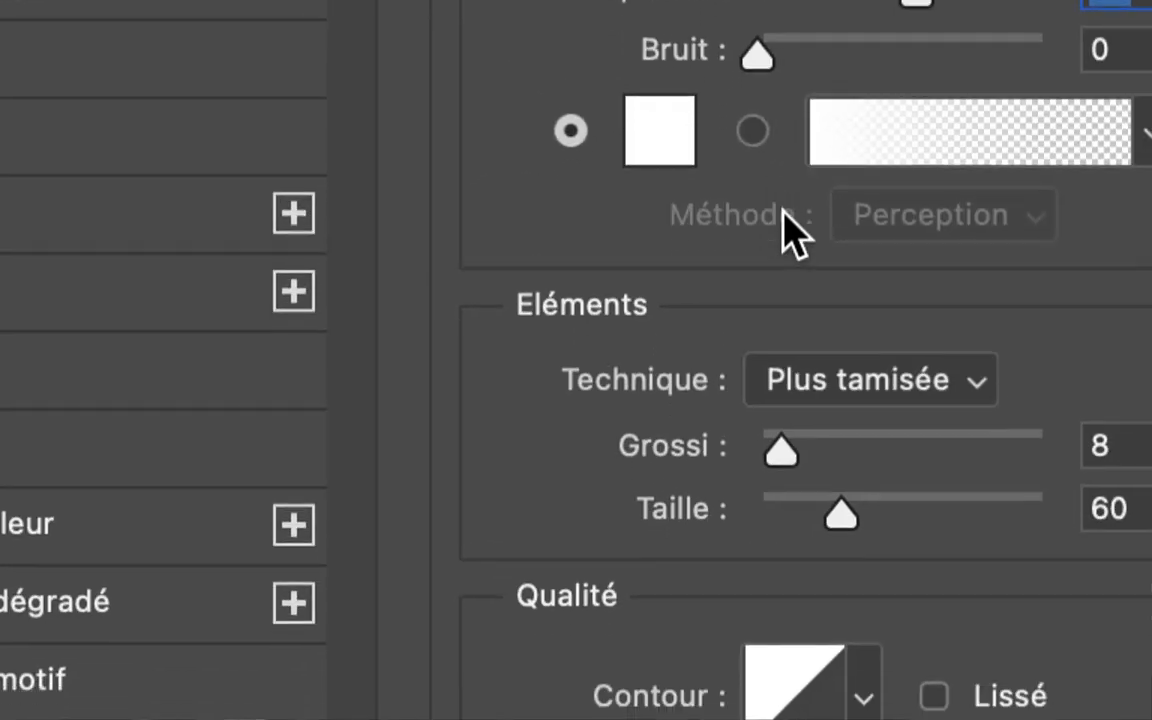
left_click(801, 172)
left_click_drag(800, 167, 778, 168)
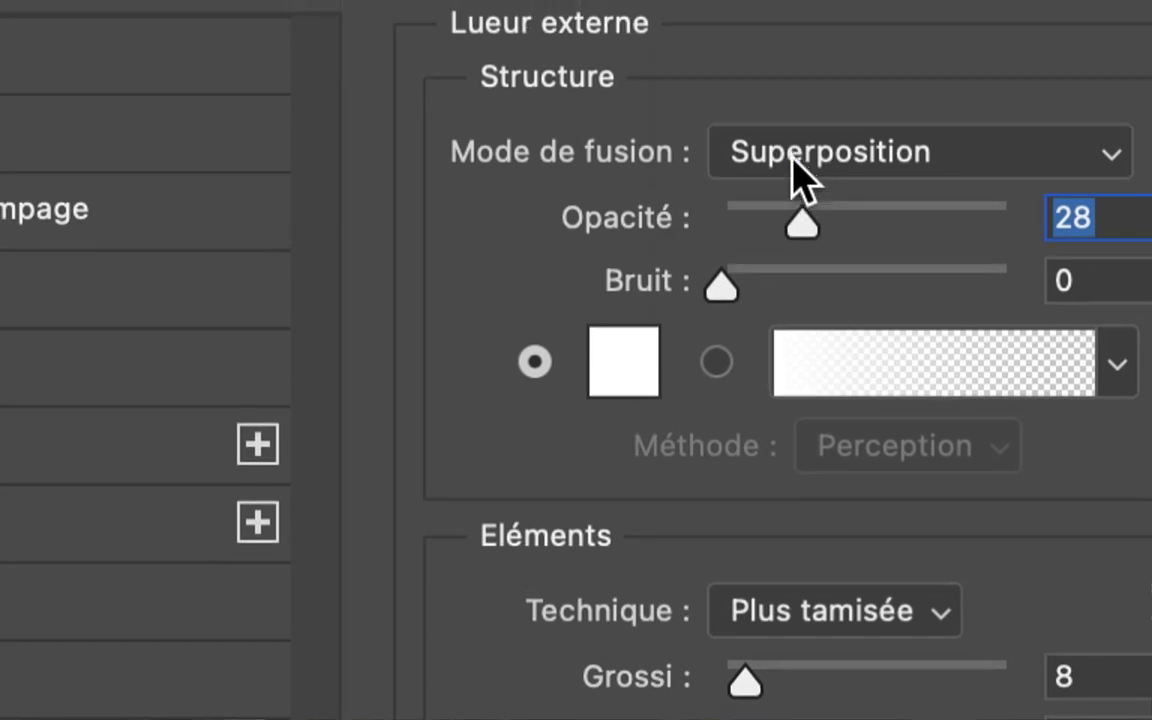
Try the Normal blend mode at 46% opacity on the outer glow and return it to Superposition.
left_click(795, 120)
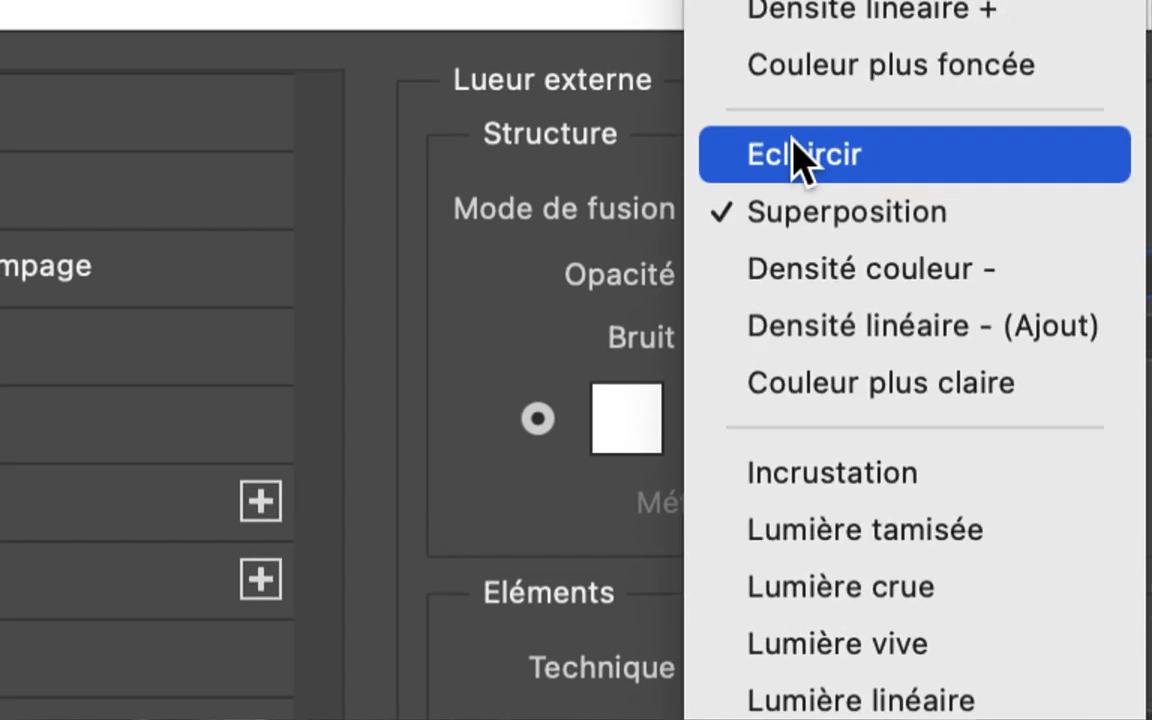
scroll(797, 105, "up", 3)
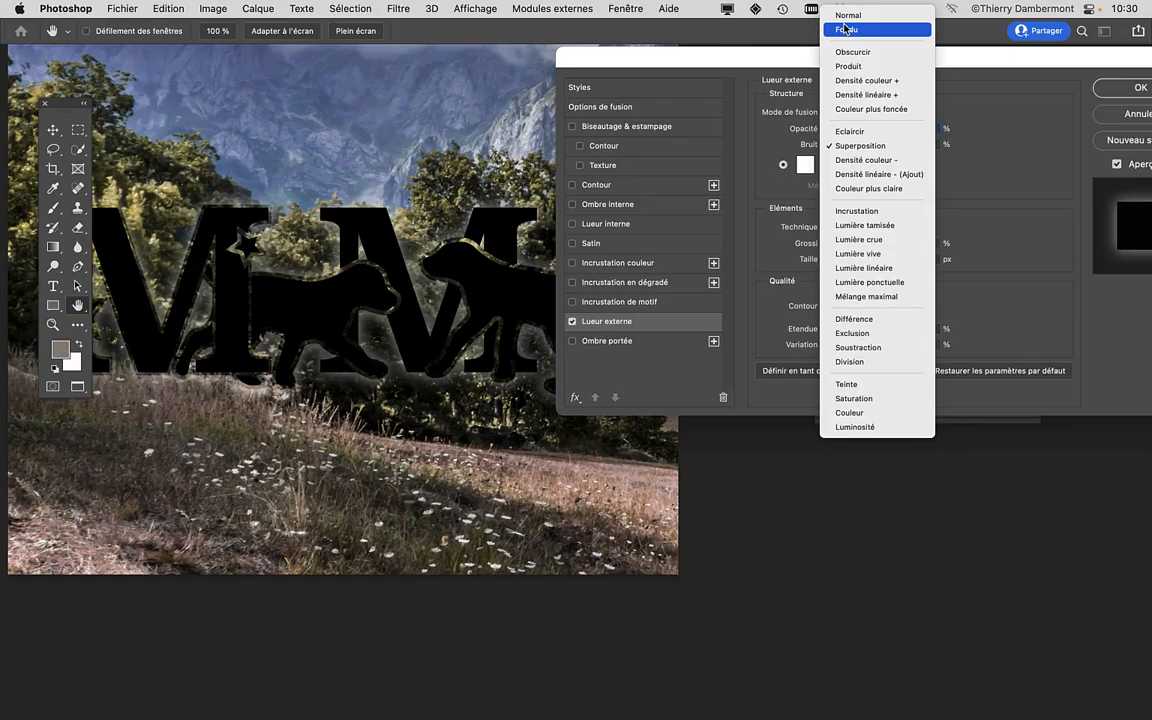
left_click(846, 17)
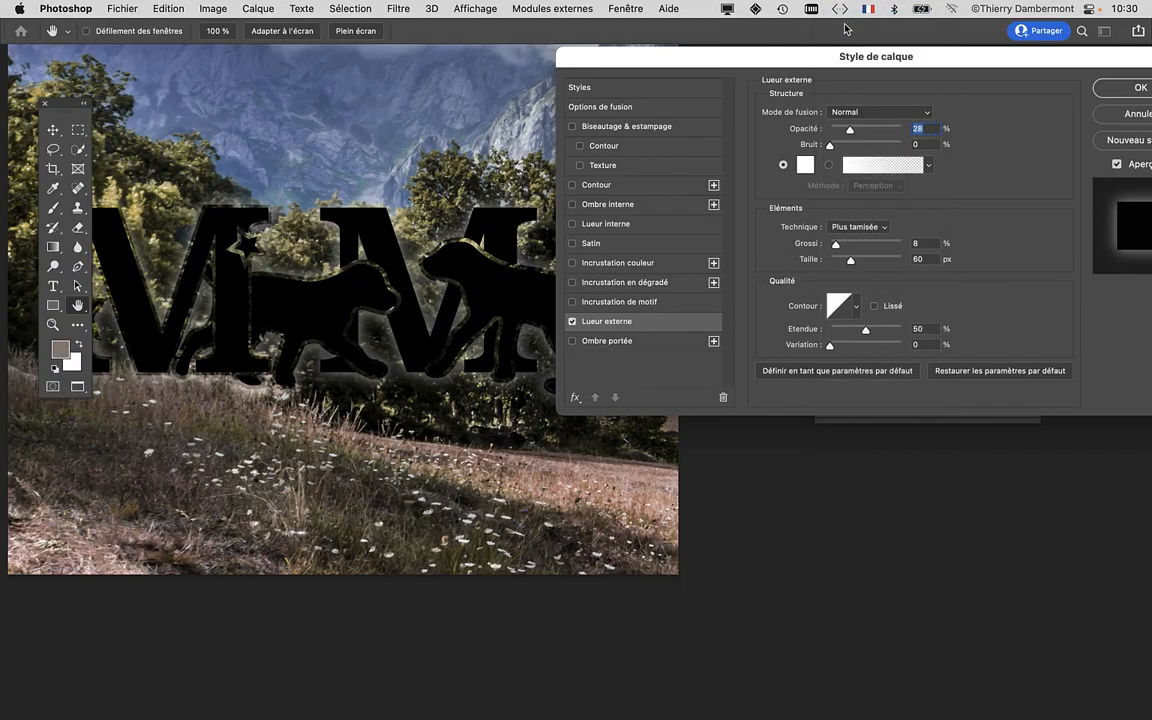
left_click_drag(859, 131, 864, 131)
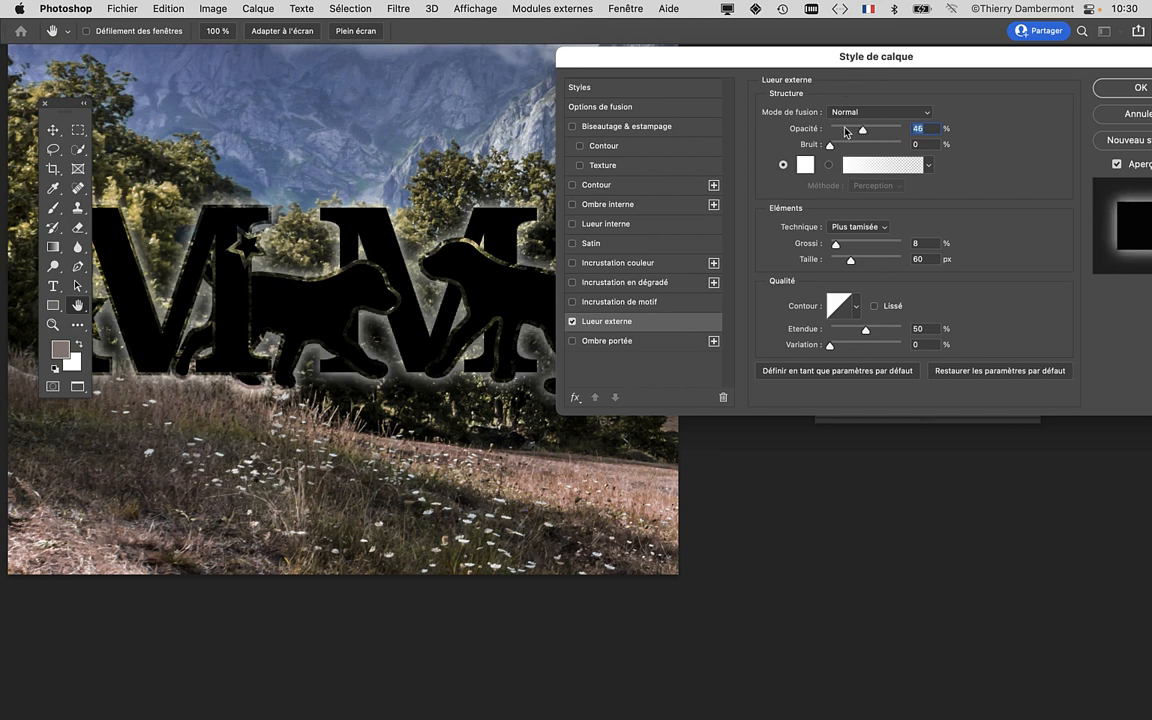
left_click(876, 112)
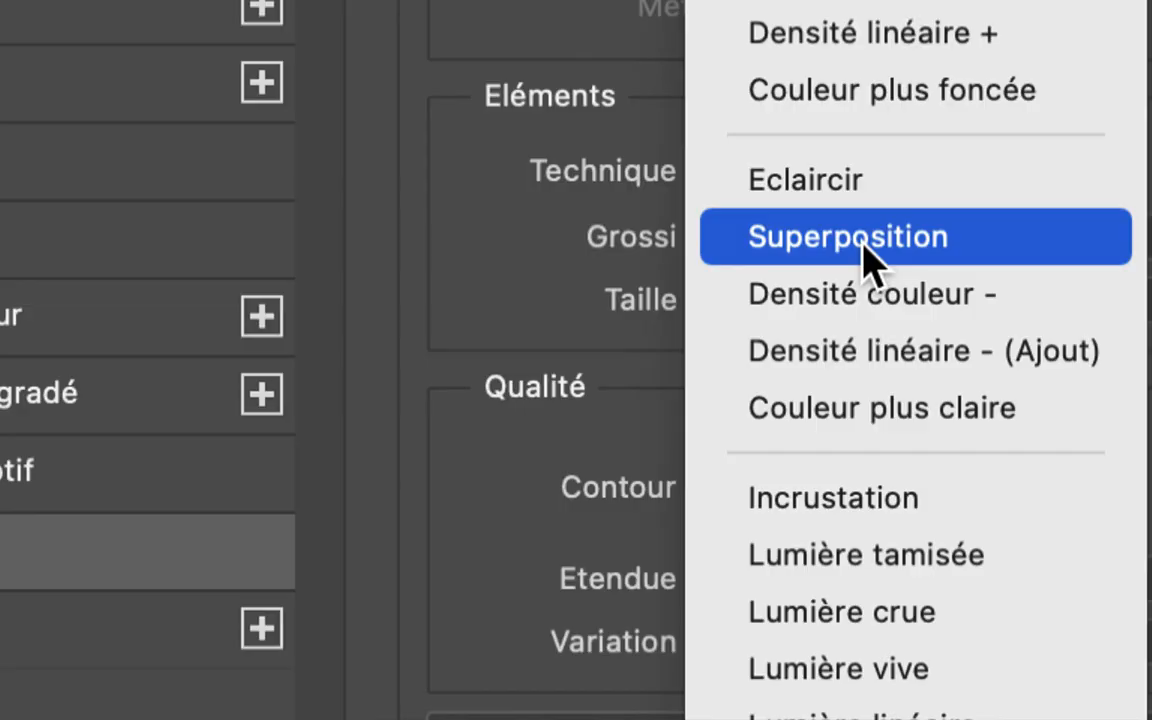
left_click(862, 245)
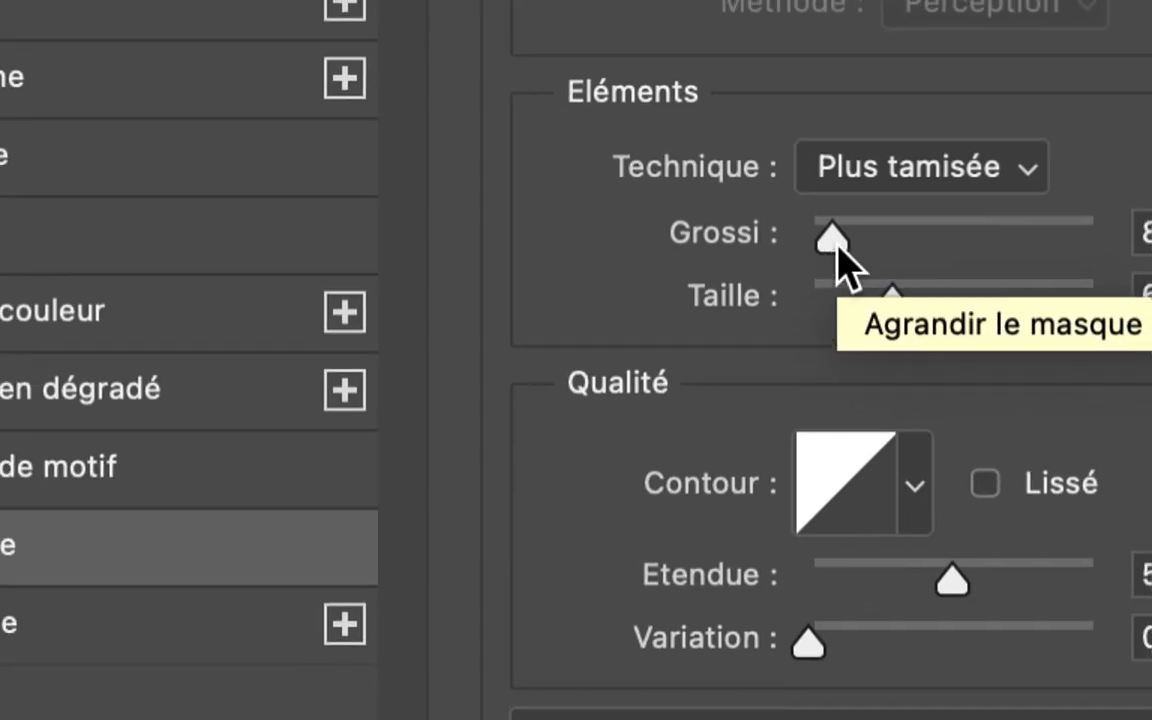
Try a stronger outer glow with Grossi at 14%, Taille at 87 px and opacity at 48%.
left_click_drag(839, 245, 858, 246)
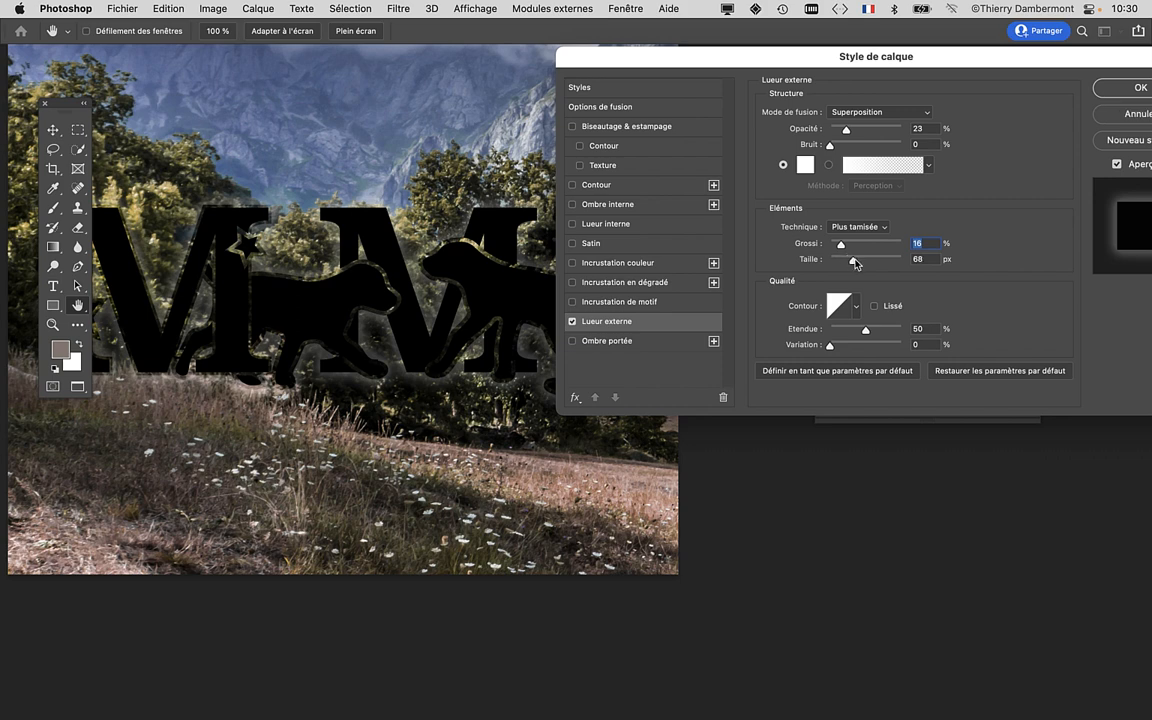
left_click_drag(855, 263, 840, 246)
left_click_drag(855, 131, 865, 131)
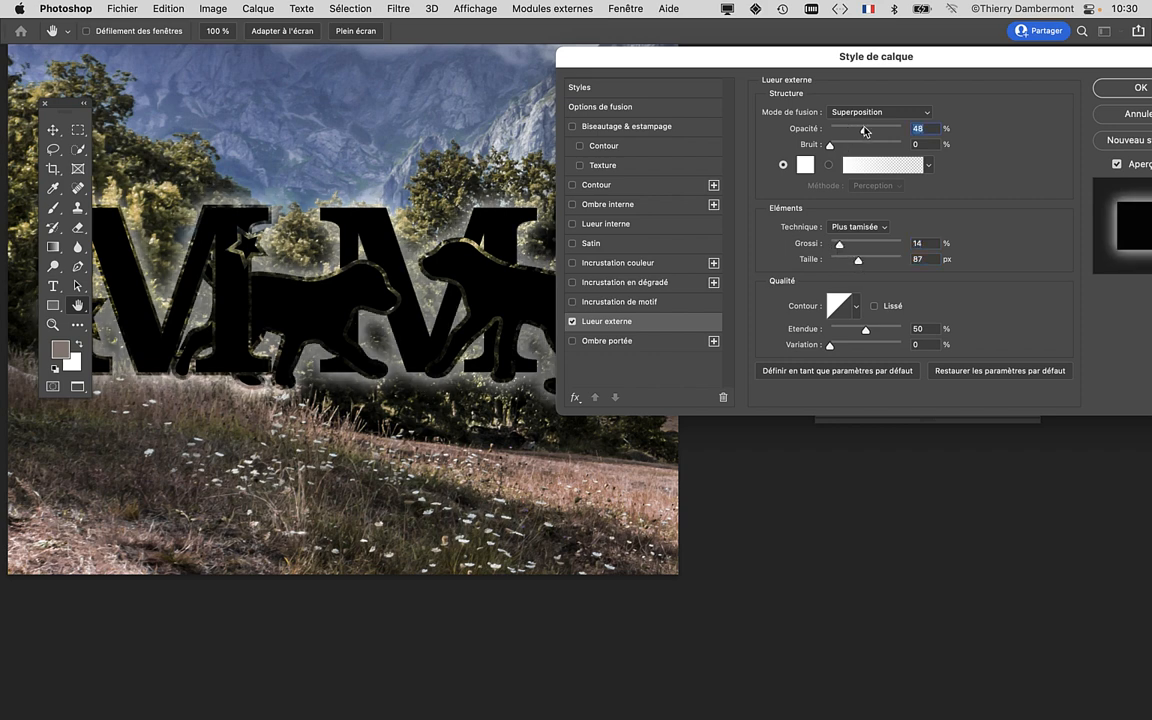
Set the outer glow to Grossi 7%, Taille 43 px and opacity 38%, and apply the layer style.
left_click_drag(841, 247, 846, 260)
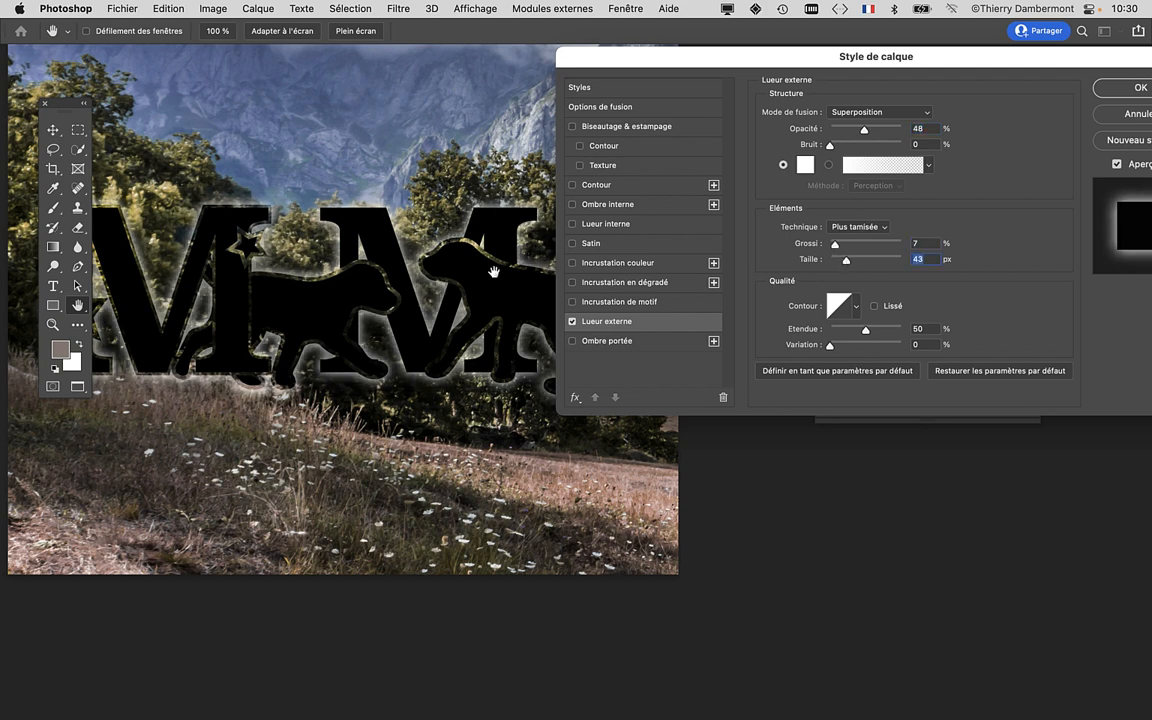
left_click_drag(853, 130, 848, 133)
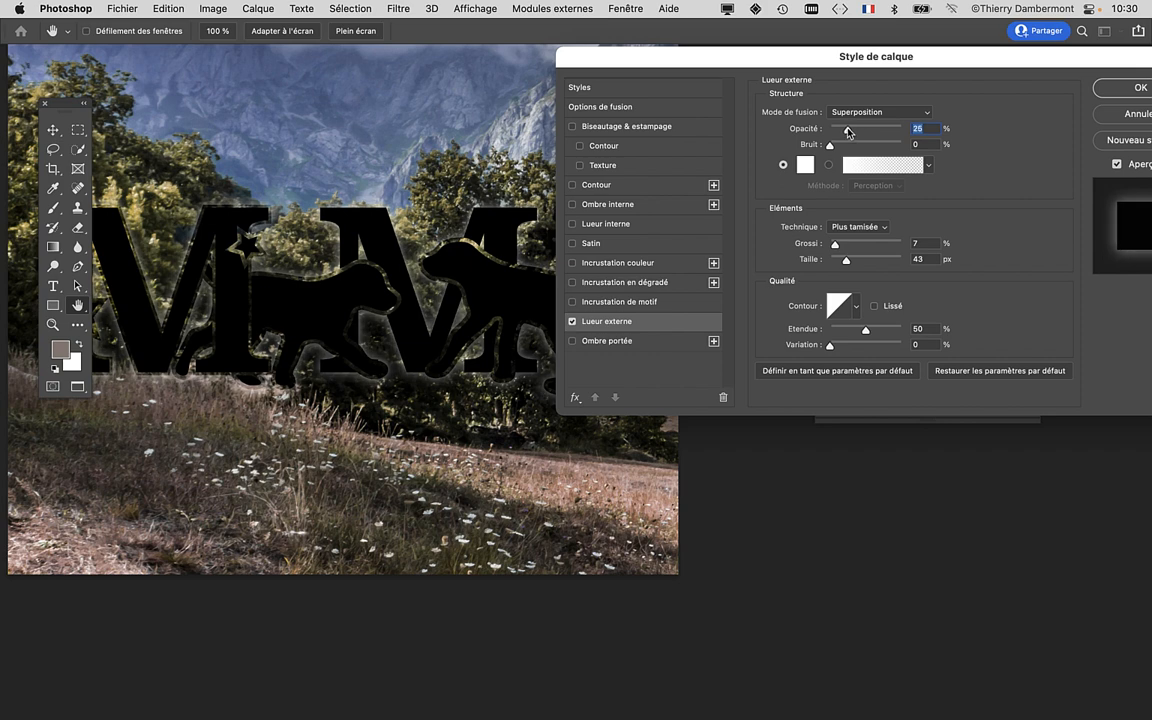
mouse_move(774, 62)
left_mouse_down()
mouse_move(957, 63)
mouse_move(773, 58)
left_mouse_up()
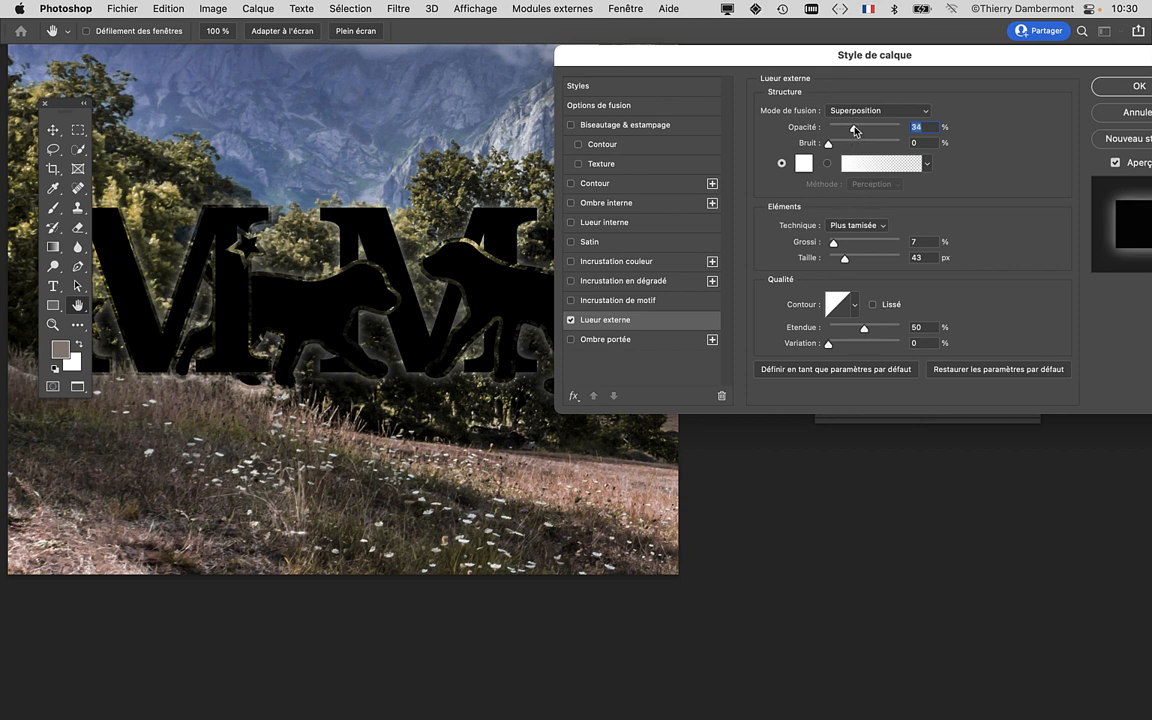
left_click_drag(847, 129, 856, 130)
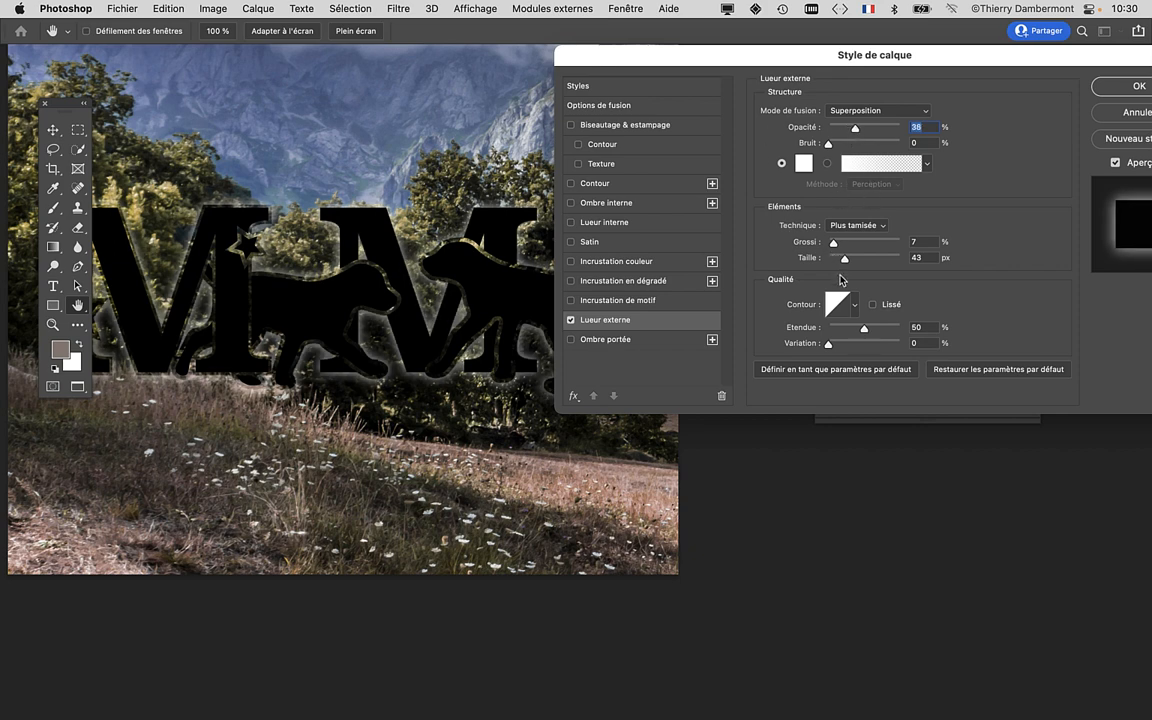
left_click_drag(1058, 67, 920, 57)
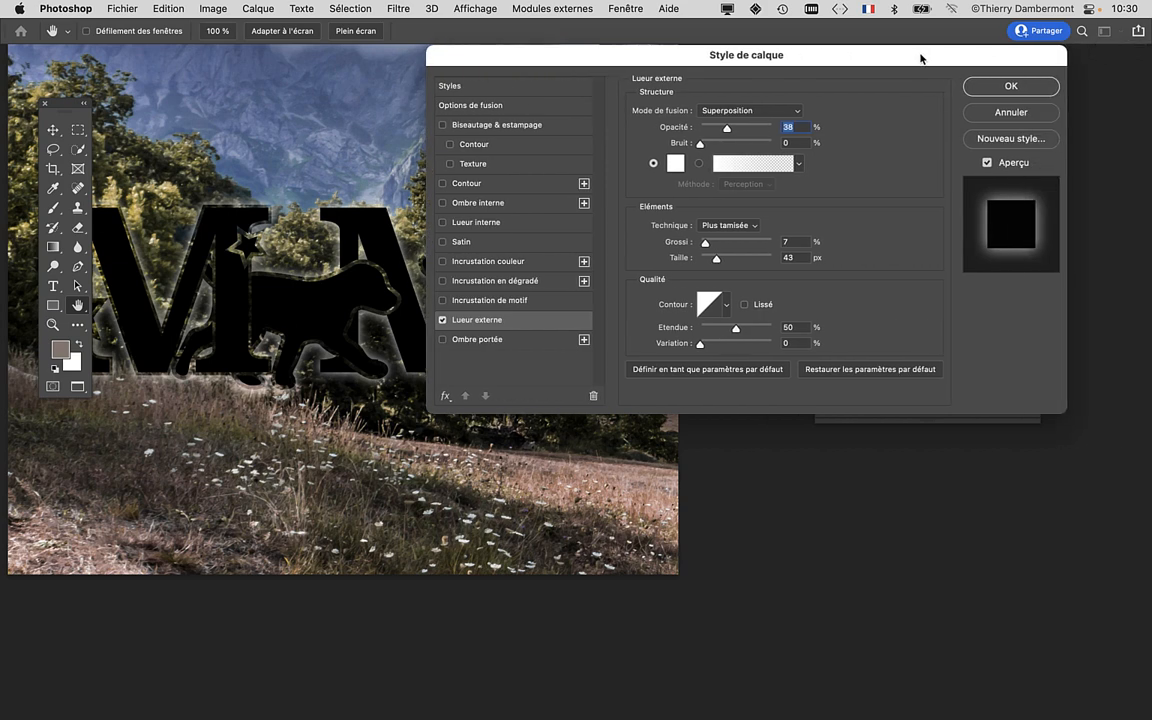
left_click(1010, 85)
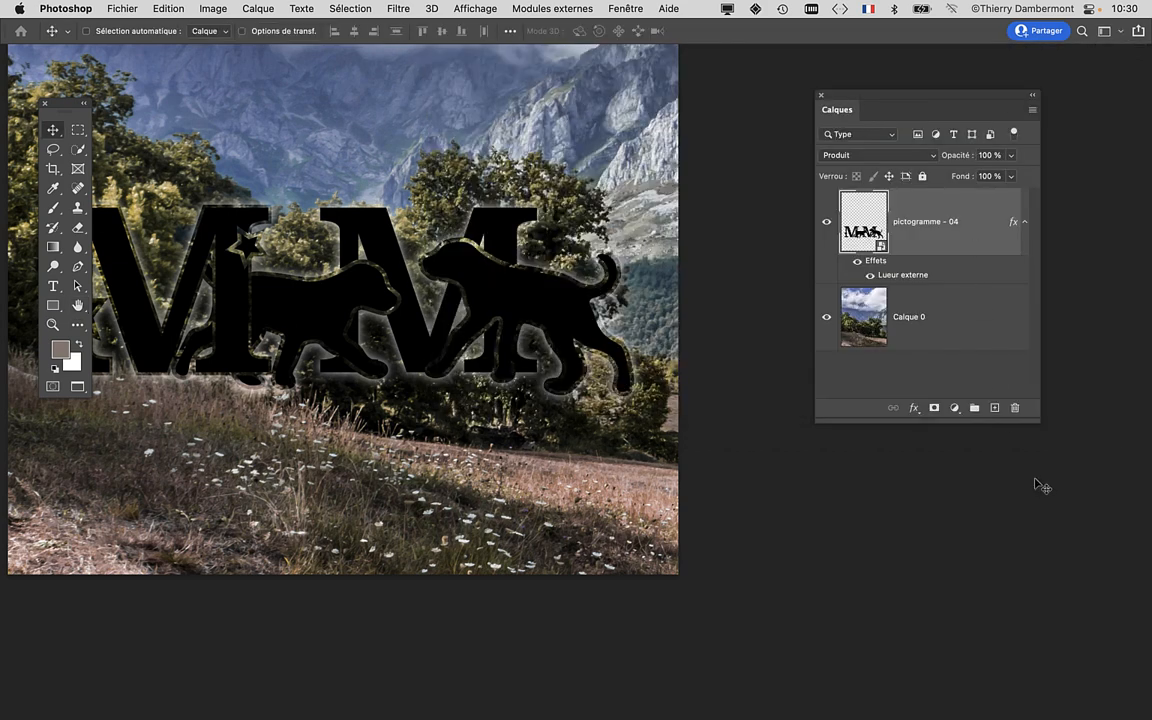
Reopen the outer glow settings of the pictogramme - 04 layer and bring up the glow colour picker clear of the logo.
left_click_drag(1030, 421, 1020, 485)
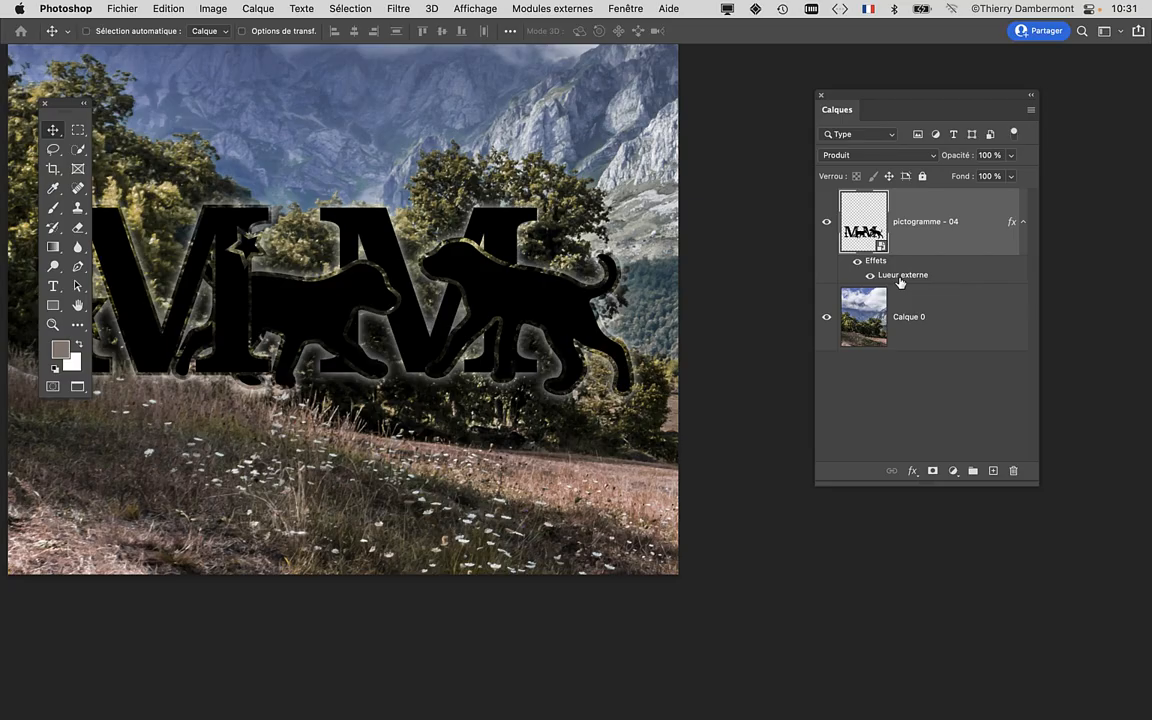
double_click(899, 277)
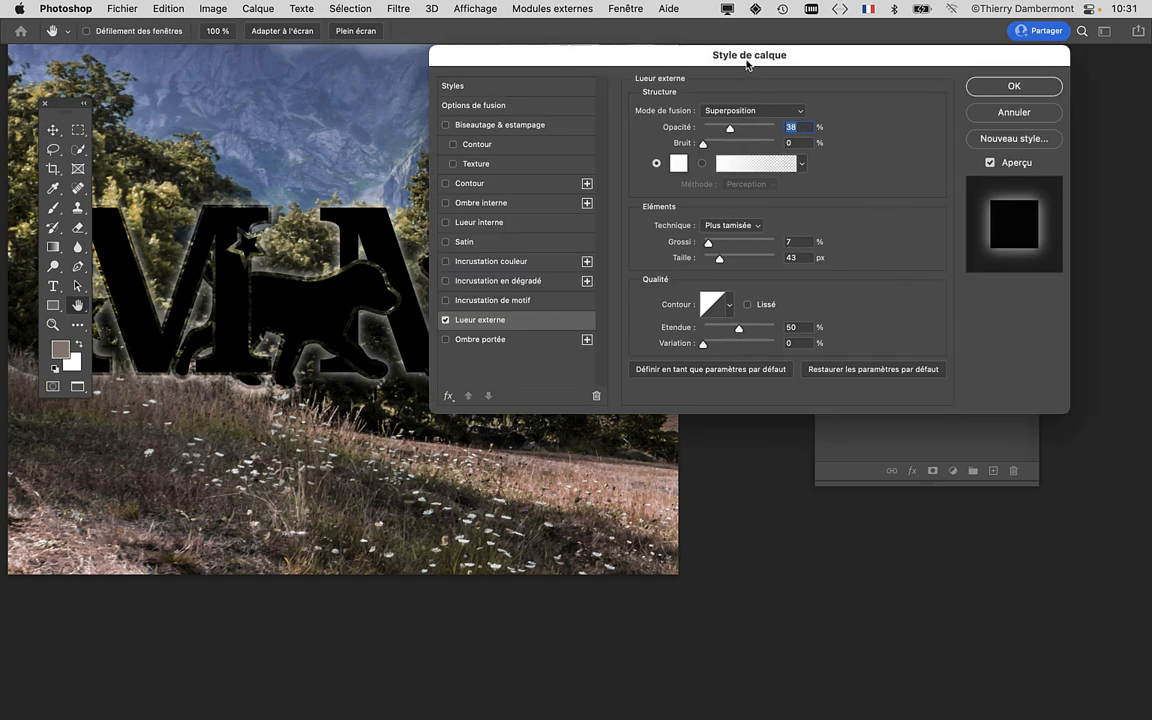
left_click_drag(748, 57, 921, 60)
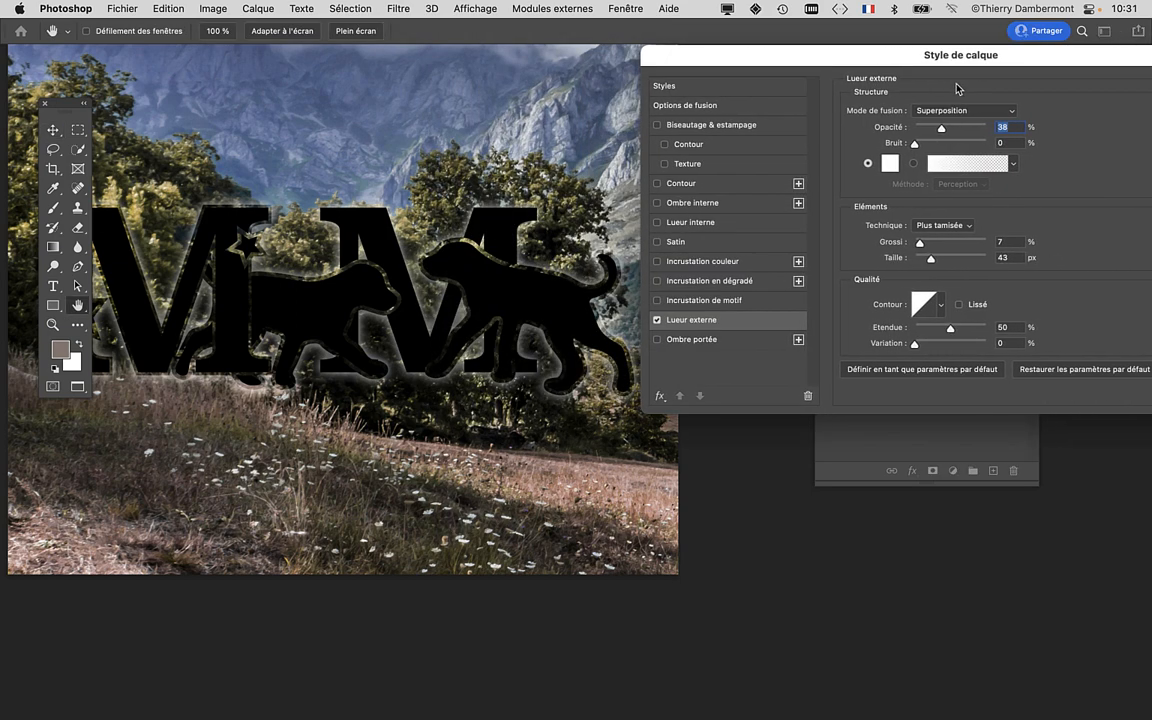
left_click(890, 164)
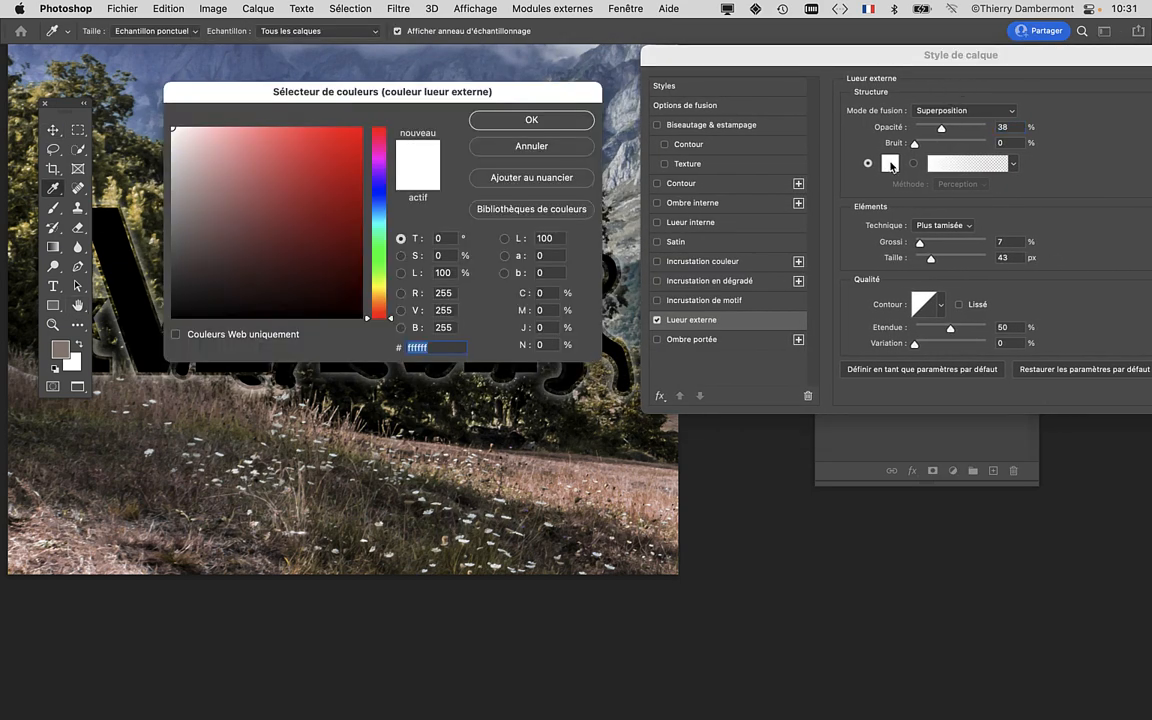
left_click_drag(491, 91, 891, 267)
Try the green shades 54ff26 and 6caf5b as the outer glow's colour.
left_click(776, 437)
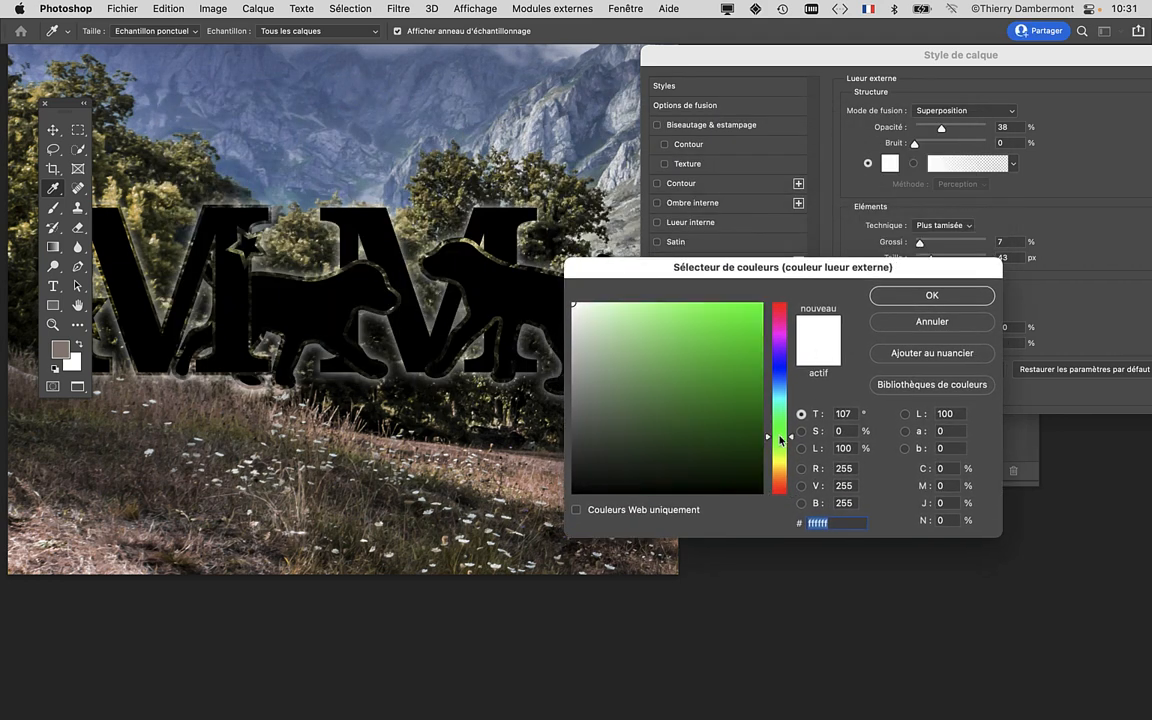
left_click(737, 301)
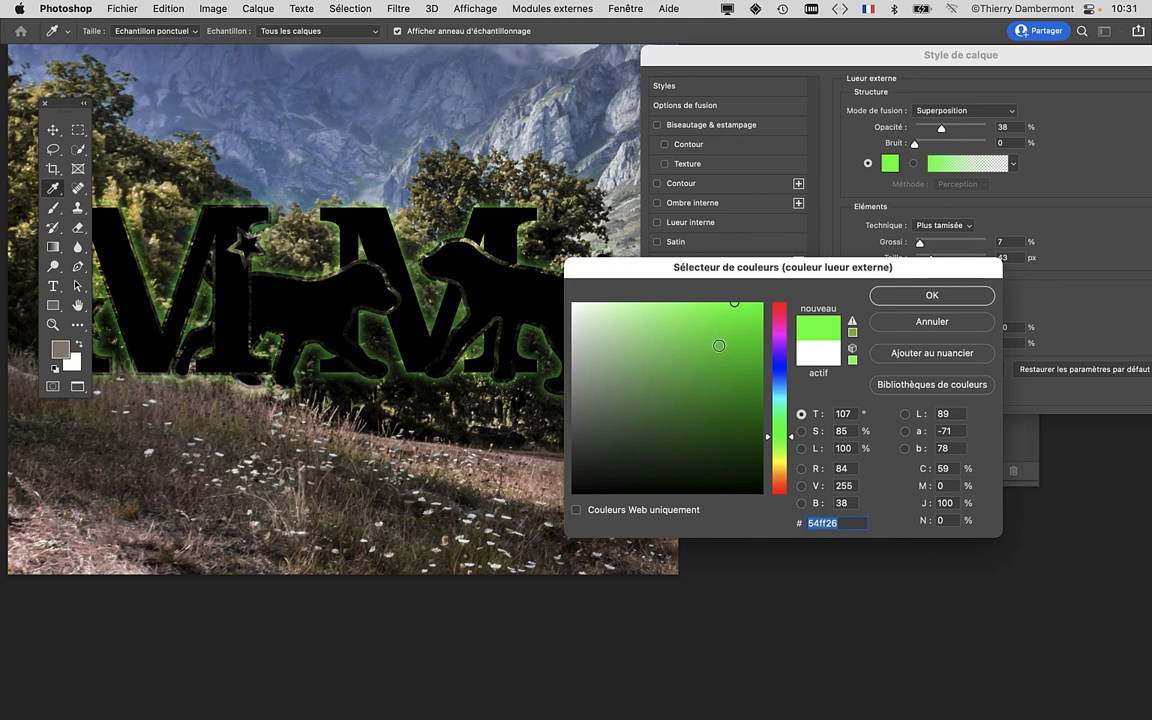
left_click(661, 362)
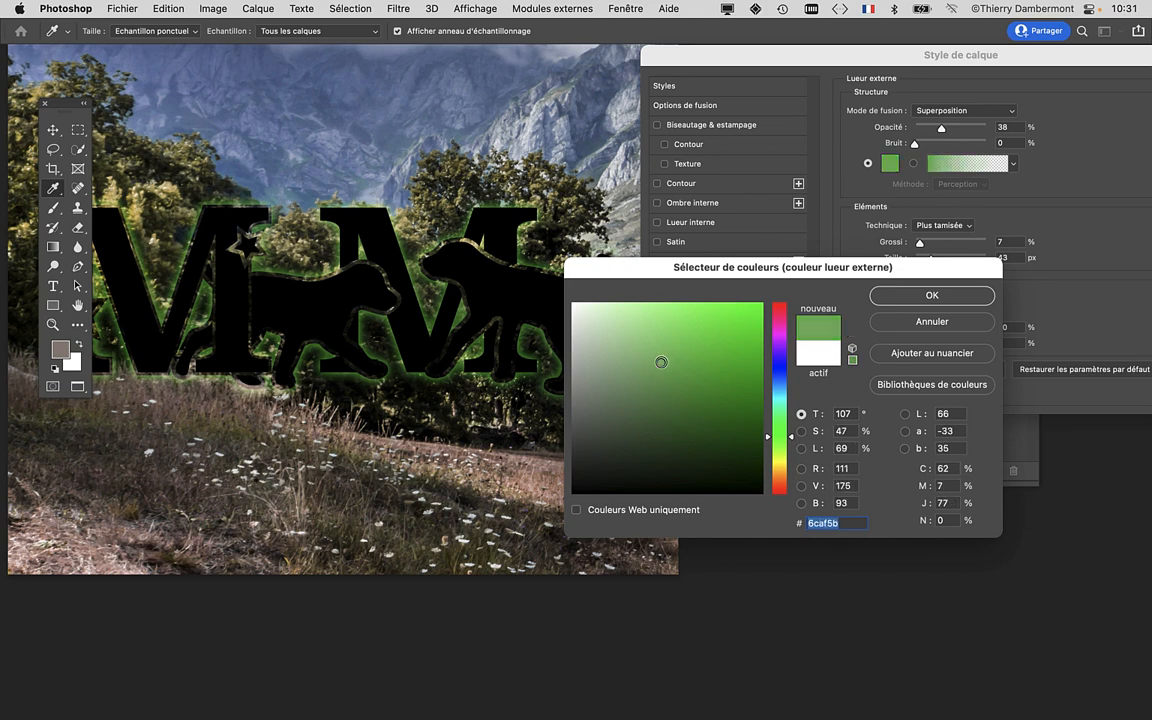
Set the outer glow's colour to the cyan 30f2f4 and accept it.
left_click(779, 398)
left_click(726, 314)
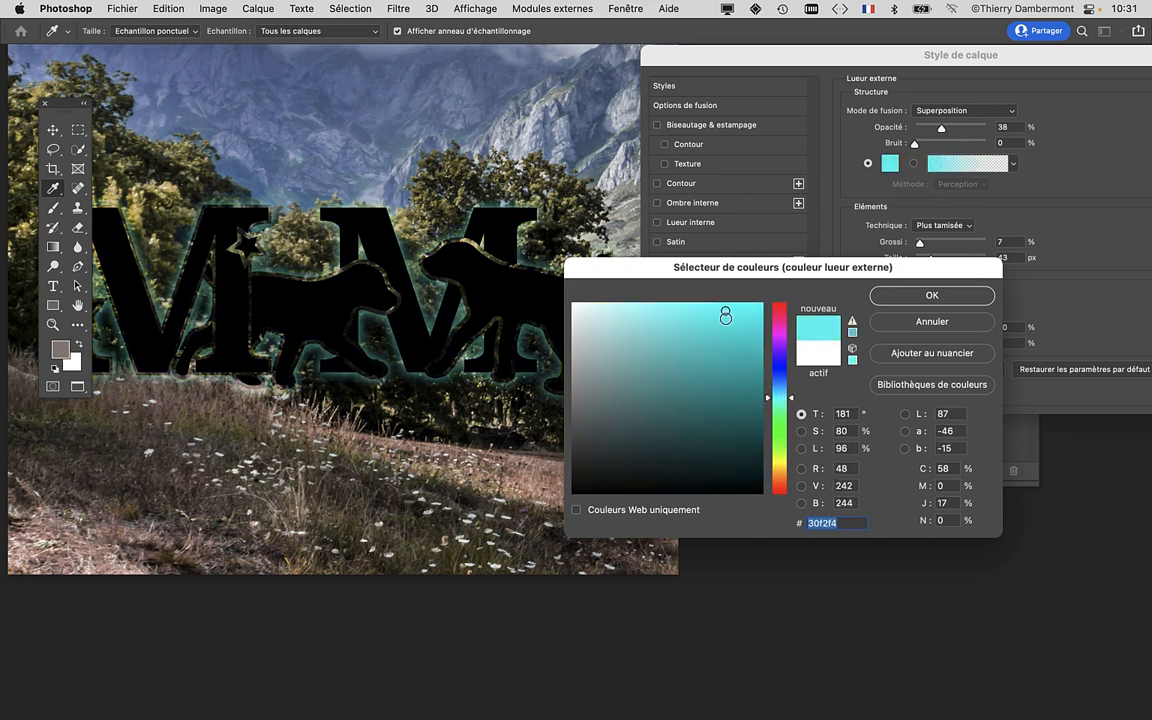
left_click(885, 297)
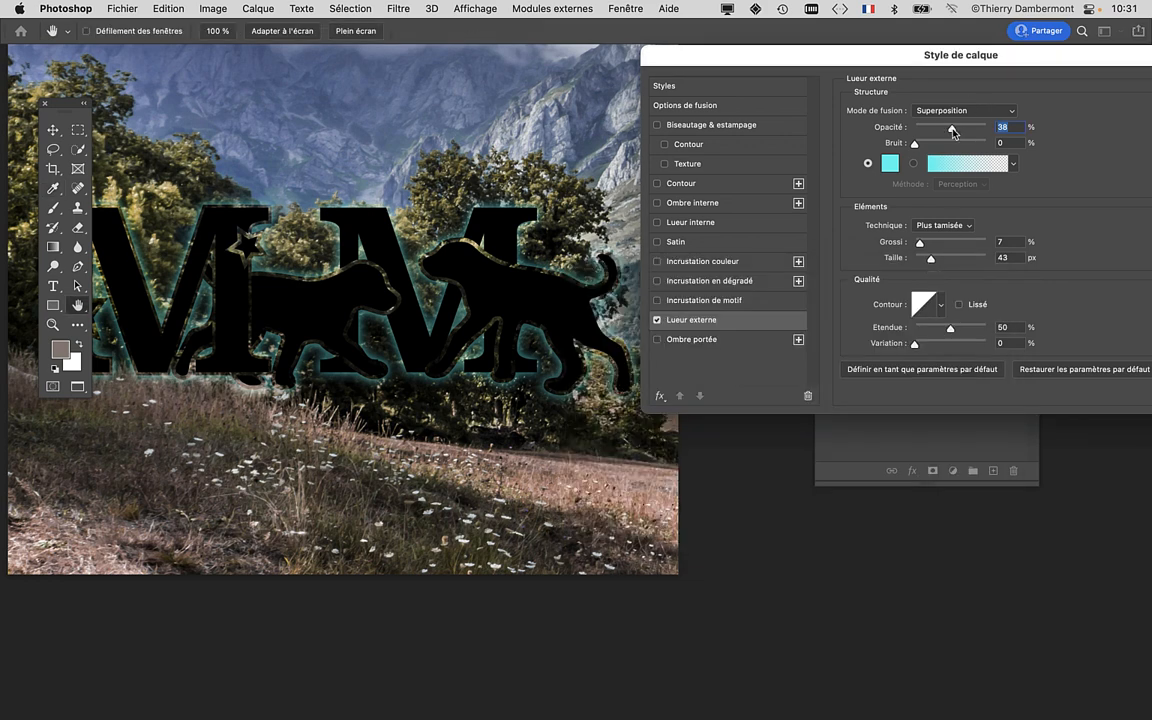
Raise the outer glow's opacity to 59% and uncover the whole logo.
left_click_drag(953, 130, 952, 132)
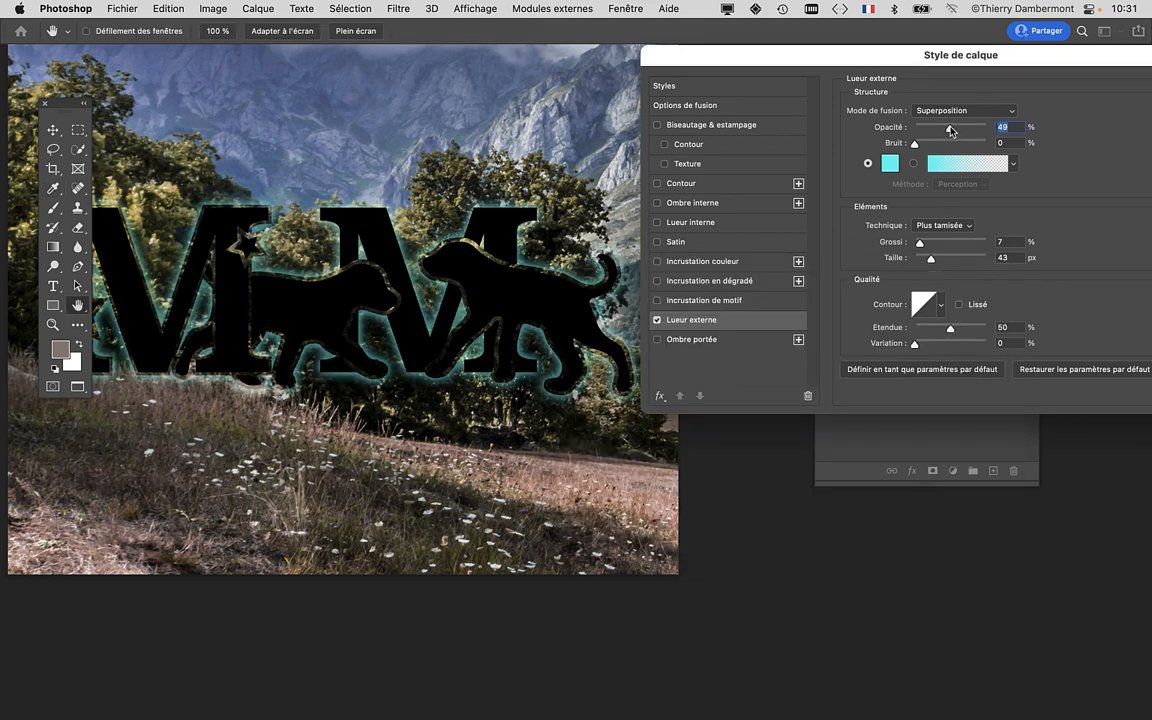
left_click_drag(958, 129, 953, 132)
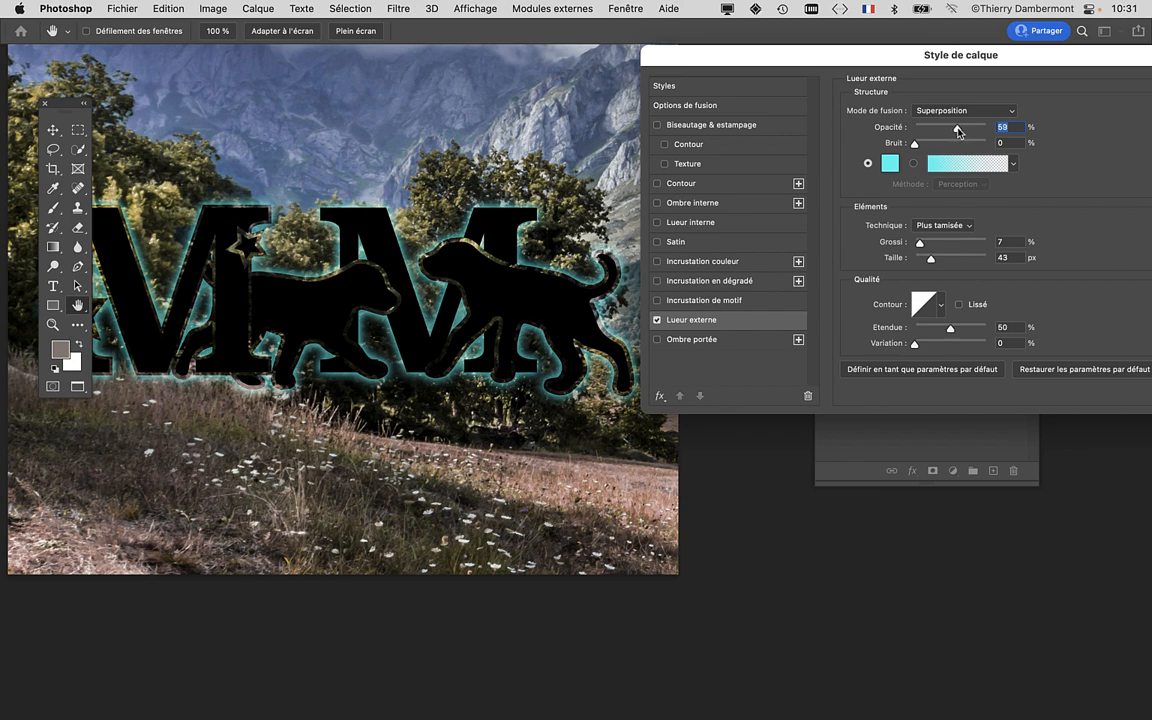
left_click_drag(803, 53, 862, 55)
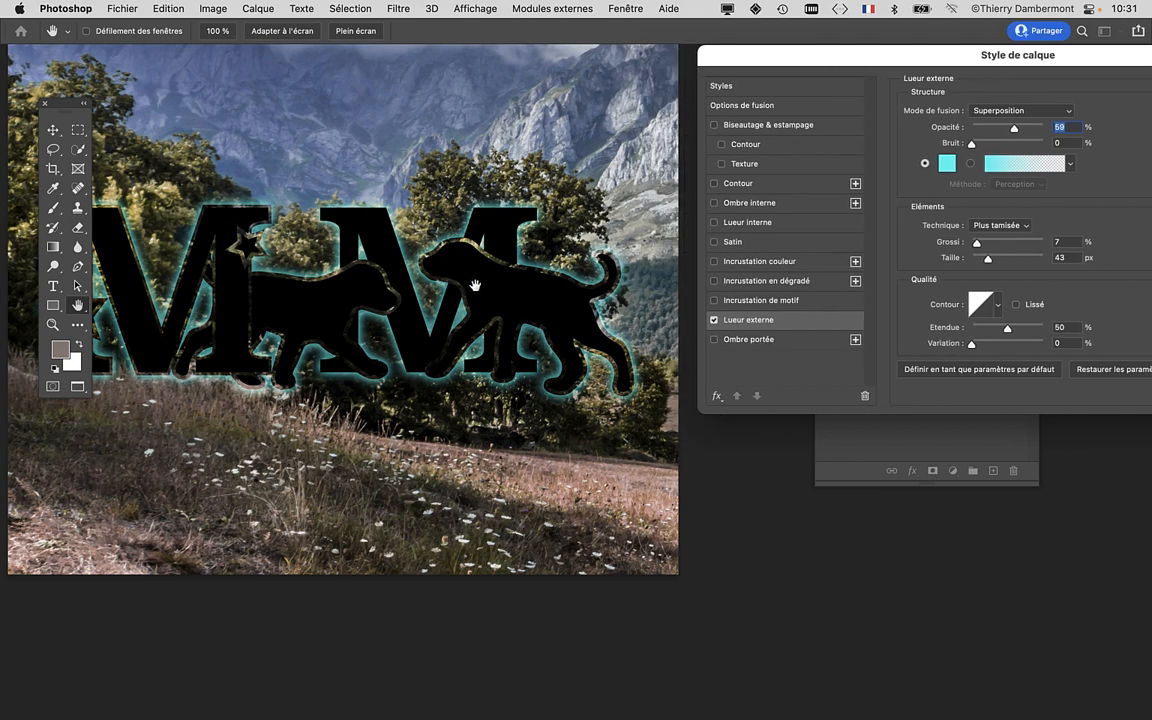
Examine the cut-out outline and glow around the dog's head on the second M up close.
scroll(487, 264, "up", 2)
scroll(487, 264, "up", 4)
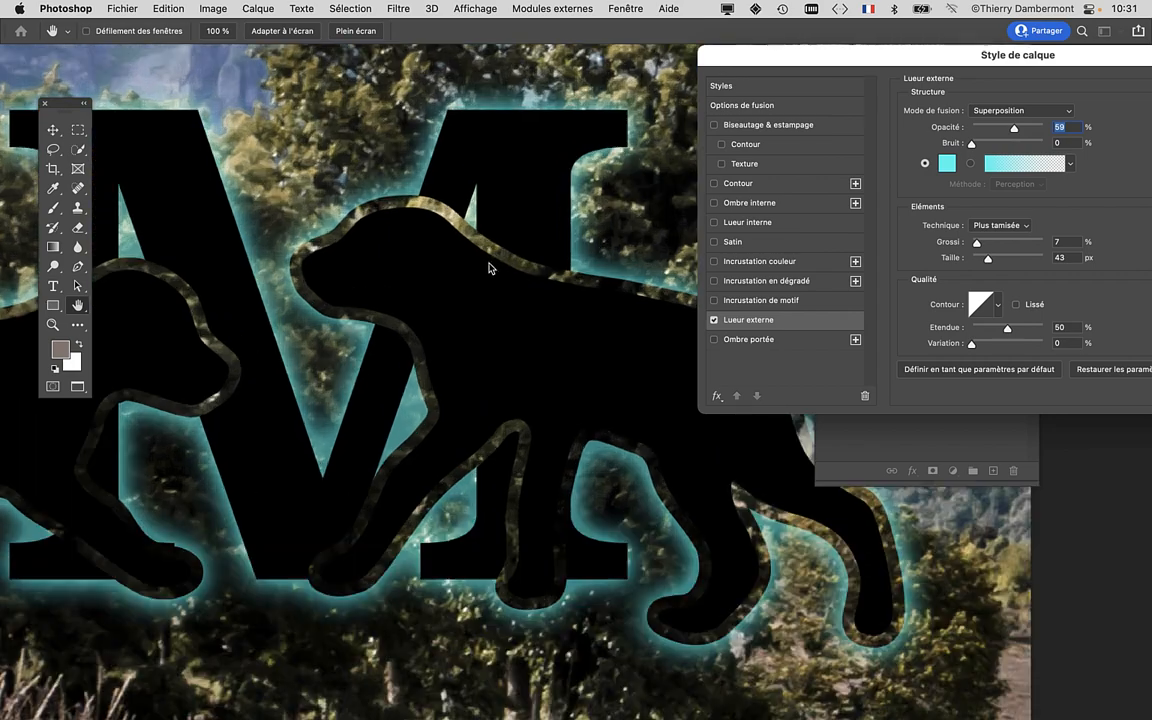
scroll(476, 291, "up", 2)
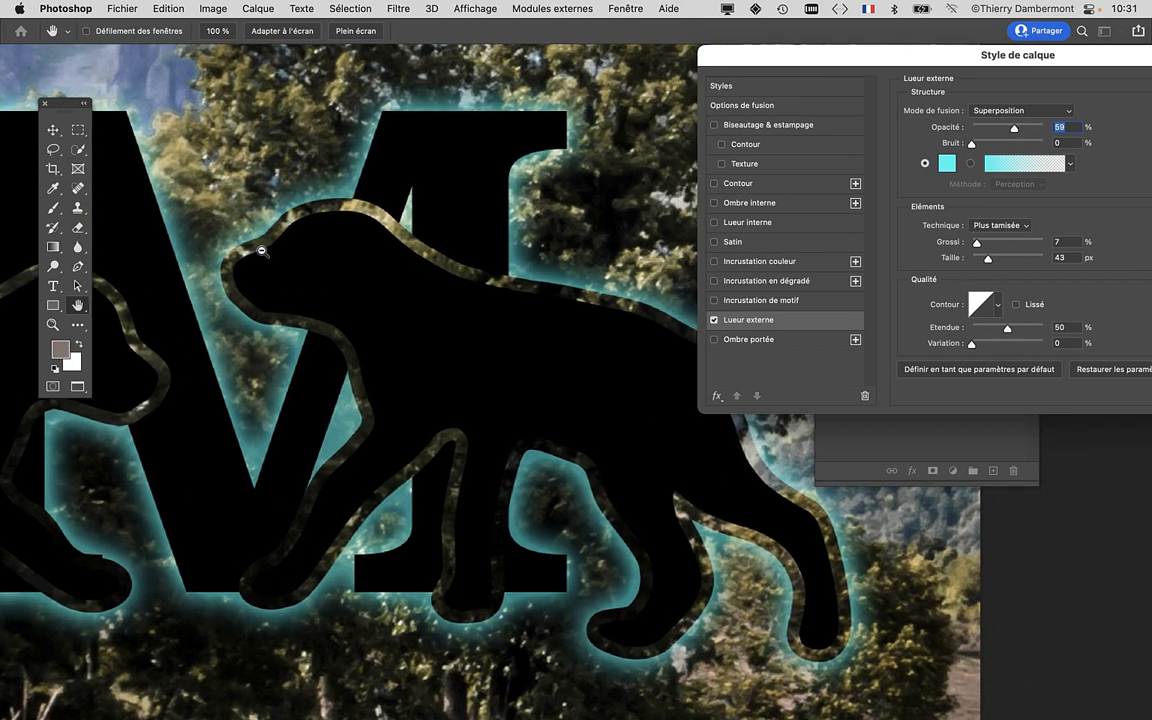
scroll(261, 250, "up", 2)
scroll(260, 246, "up", 2)
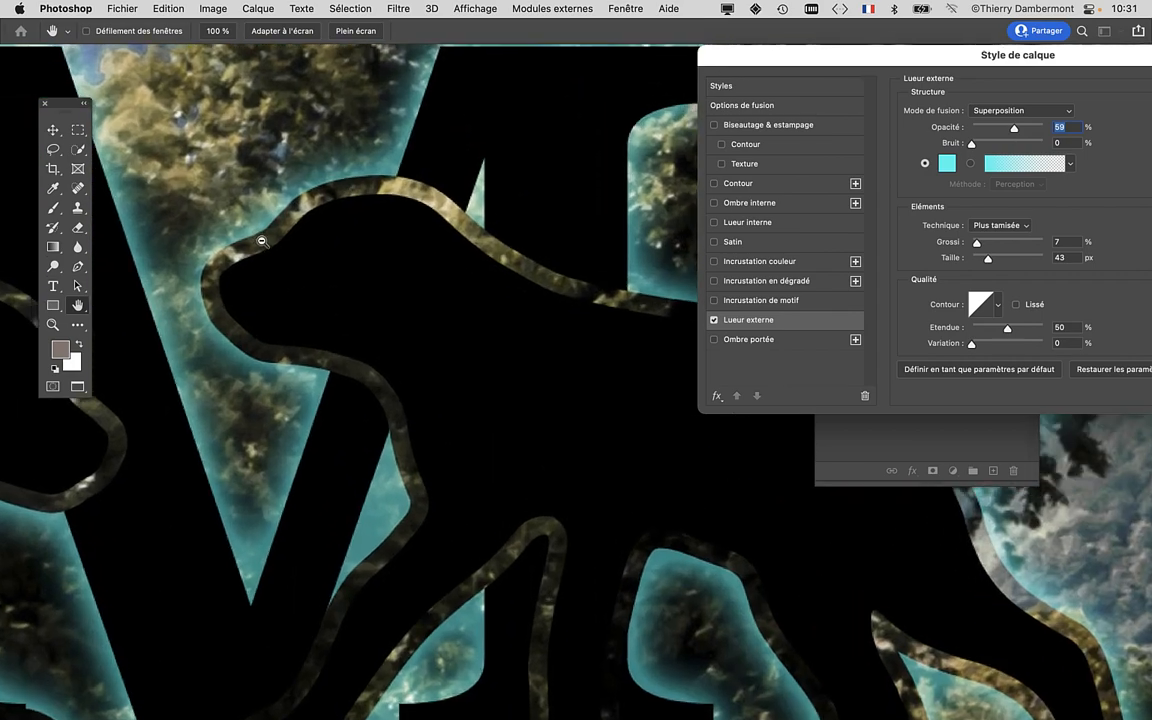
scroll(259, 237, "up", 1)
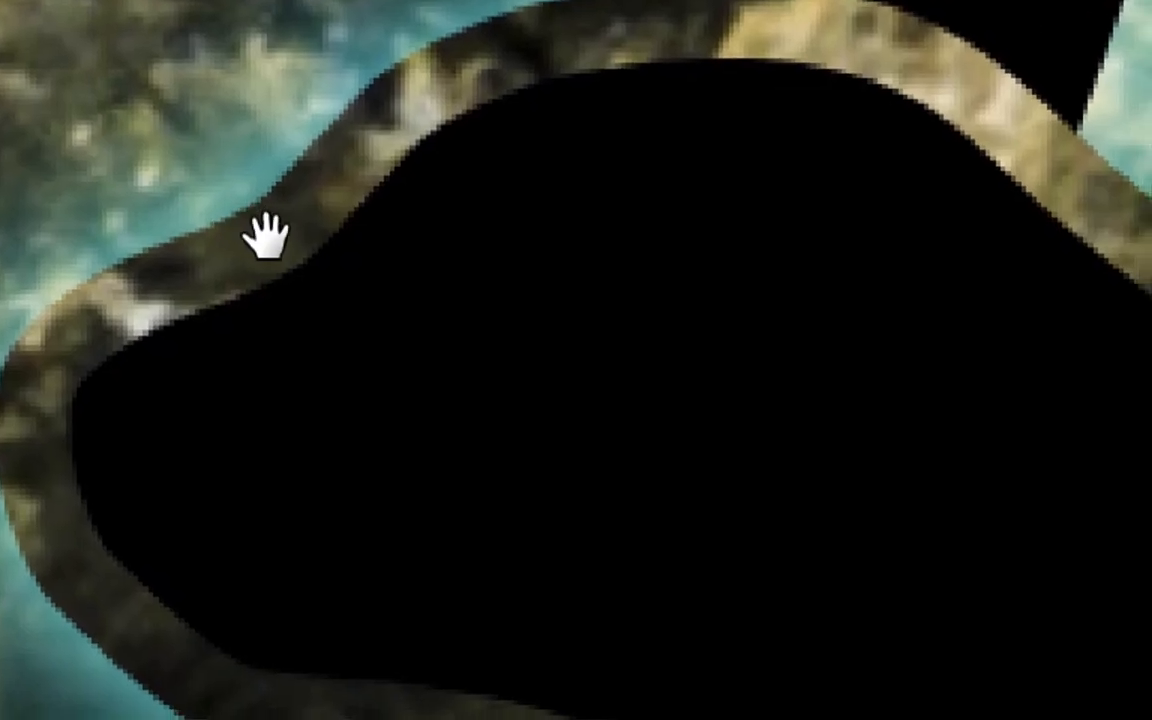
scroll(273, 231, "down", 1)
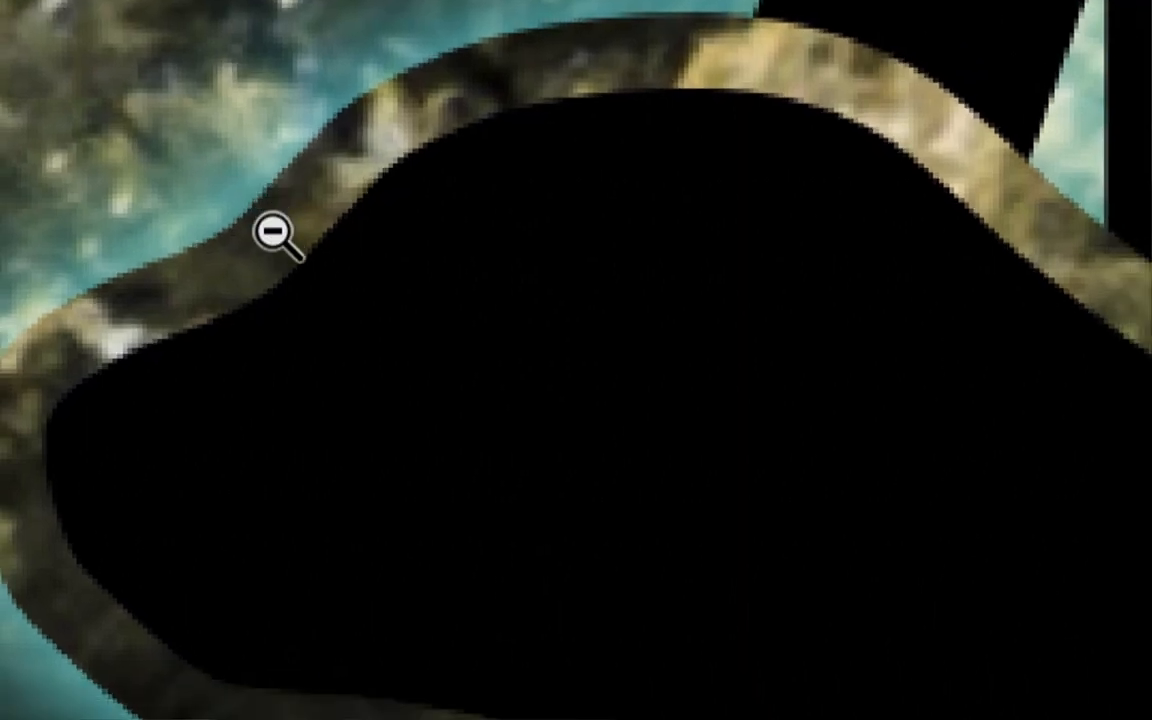
left_click(273, 233, "alt")
left_click(273, 234, "alt")
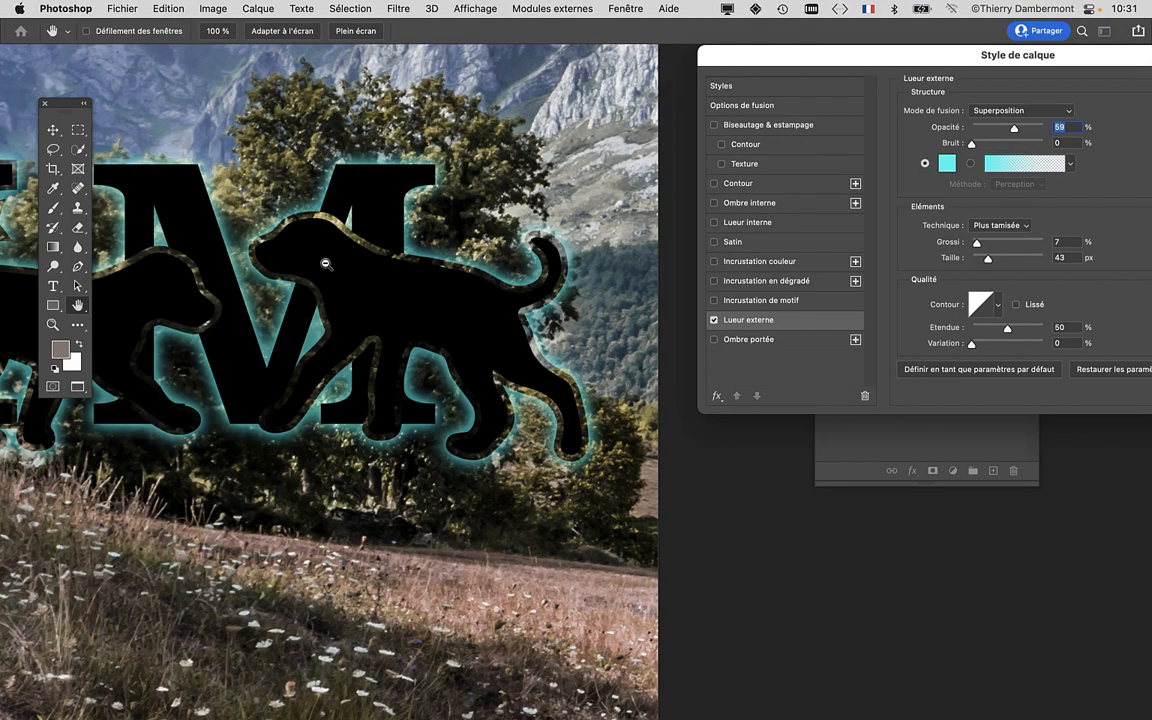
left_click(325, 263, "alt")
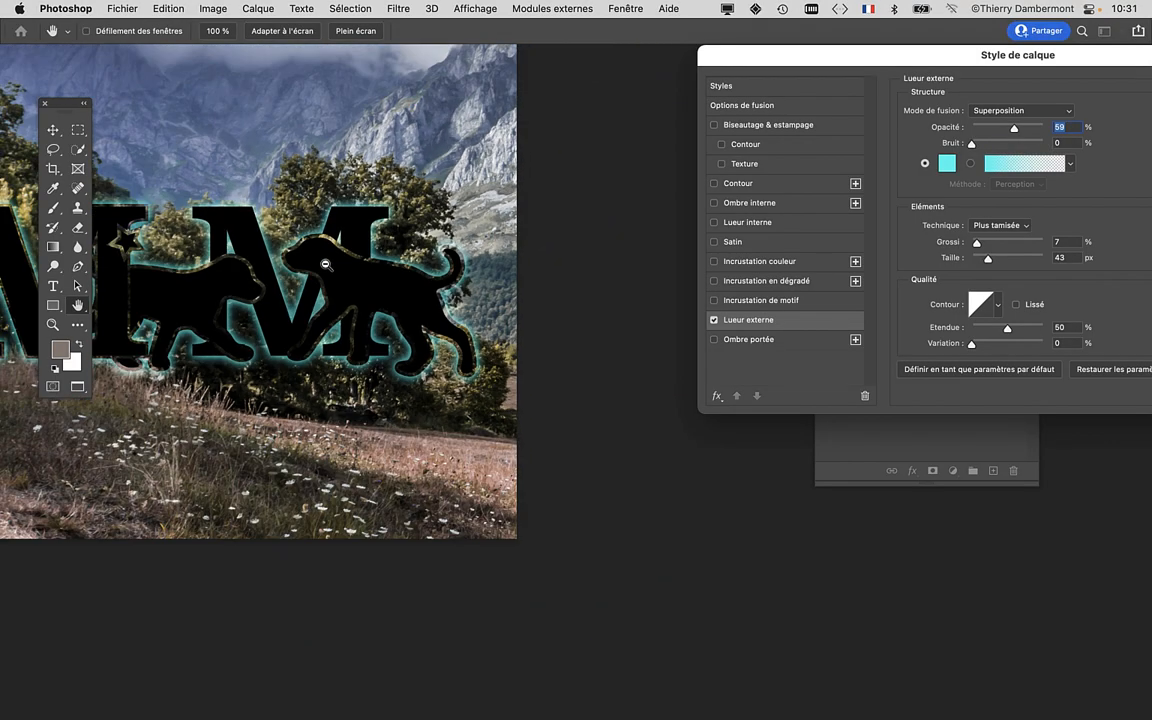
left_click(325, 263, "alt")
Inspect the outline around the star on the first M and follow the logo across to the second dog.
left_click_drag(294, 278, 454, 277)
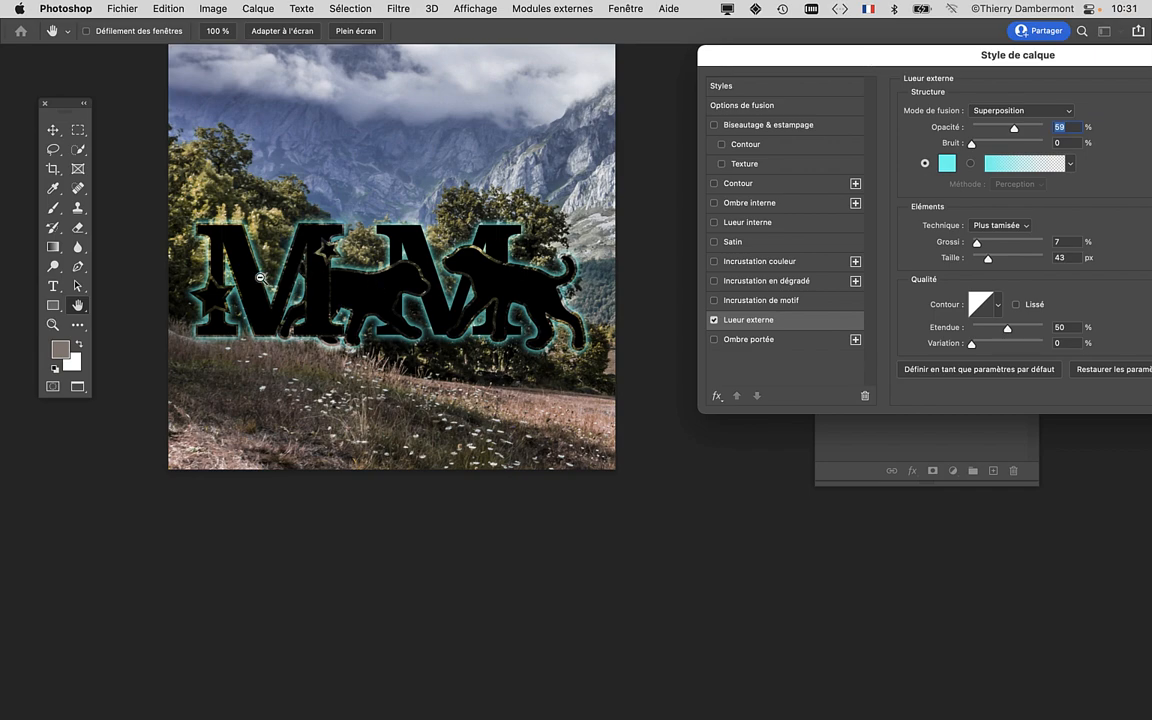
scroll(203, 288, "up", 10)
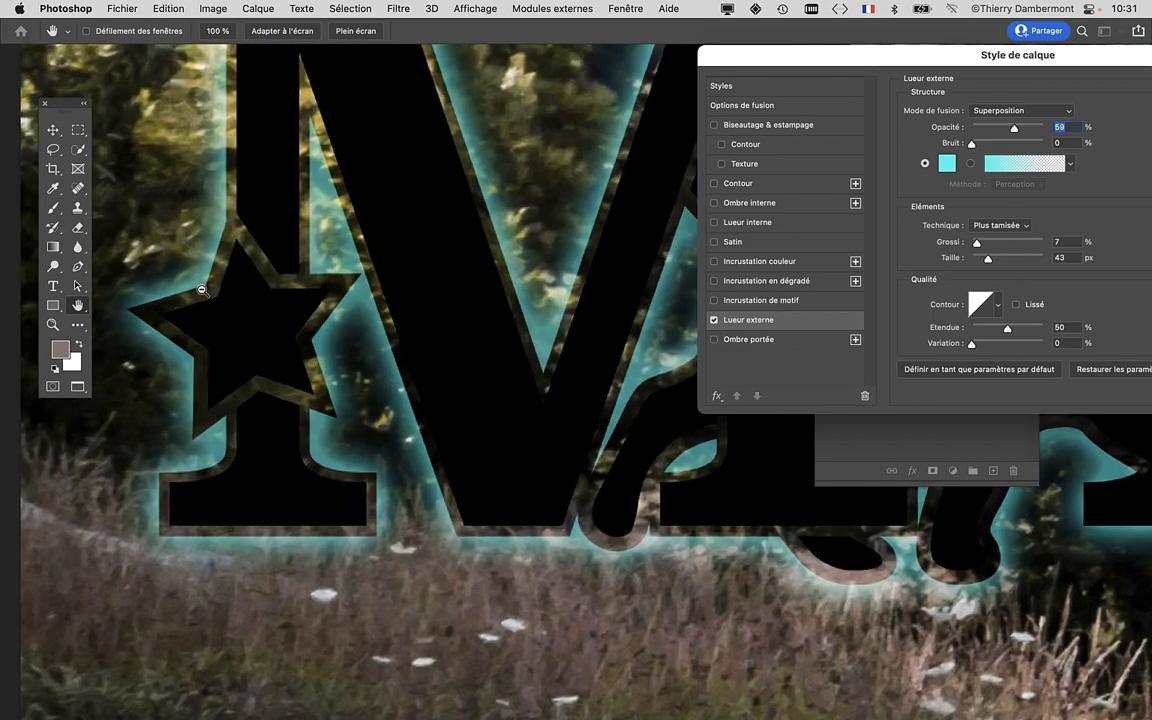
scroll(187, 293, "up", 5)
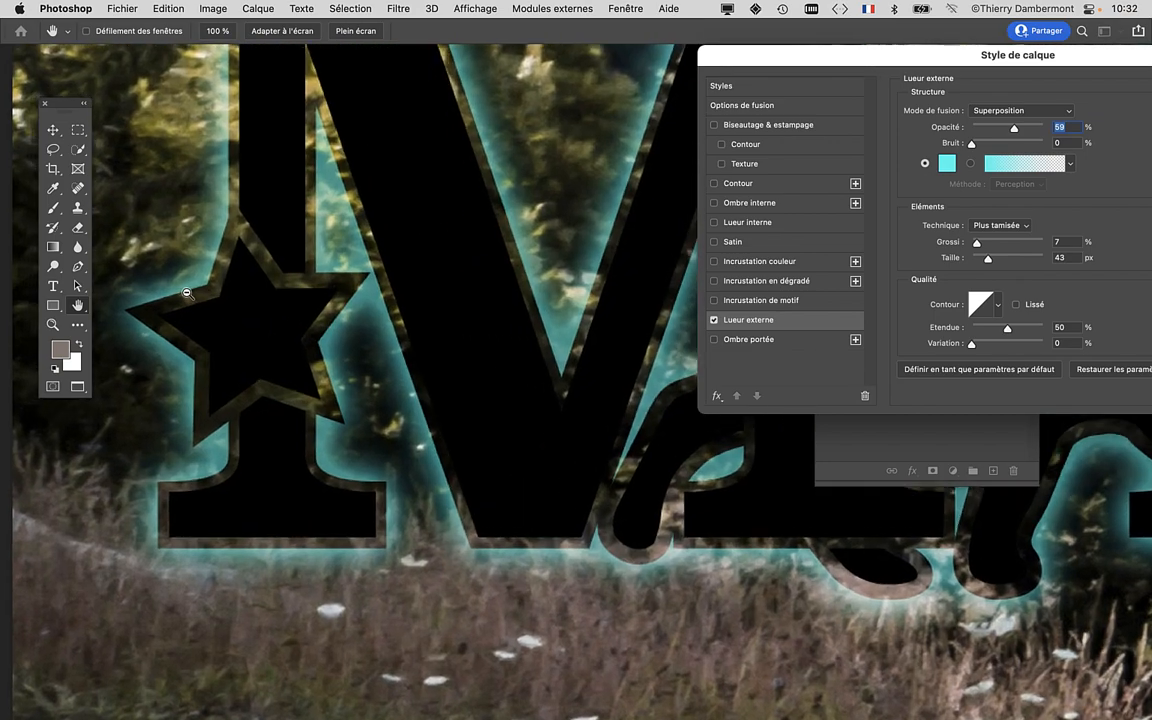
scroll(268, 336, "up", 1)
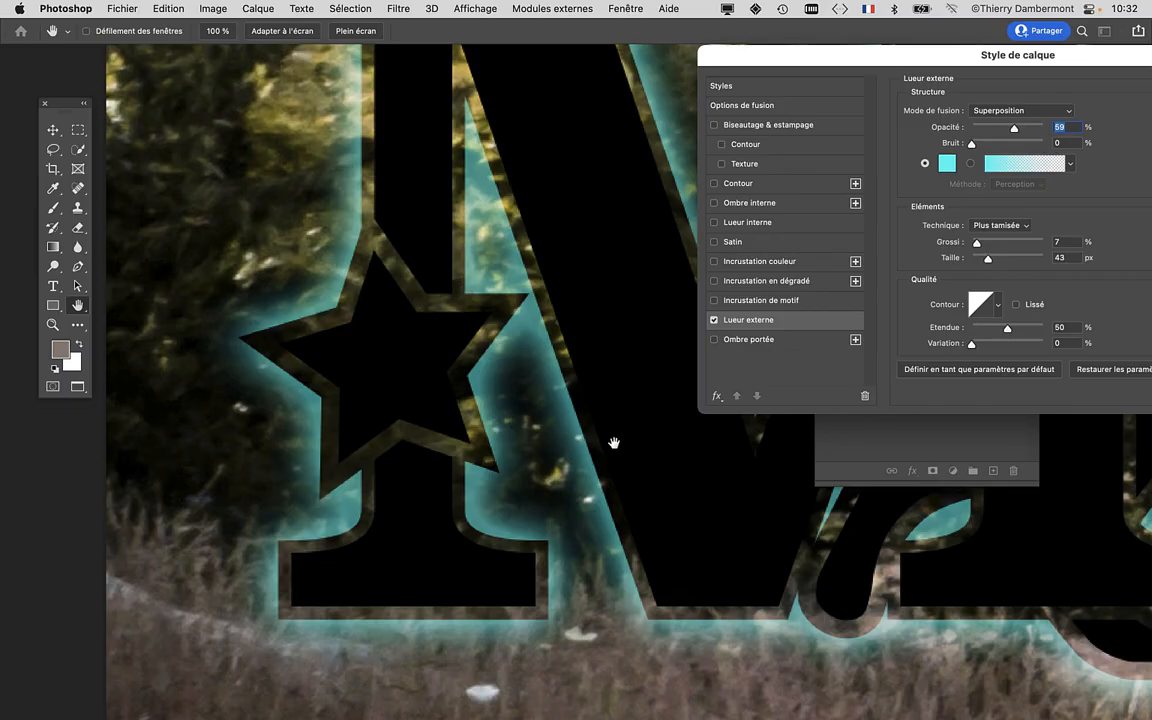
left_click_drag(614, 443, 211, 583)
left_click_drag(405, 512, 206, 488)
left_click_drag(632, 379, 376, 419)
Apply the outer glow layer style, then widen the layers list and reposition it.
left_click_drag(935, 43, 671, 47)
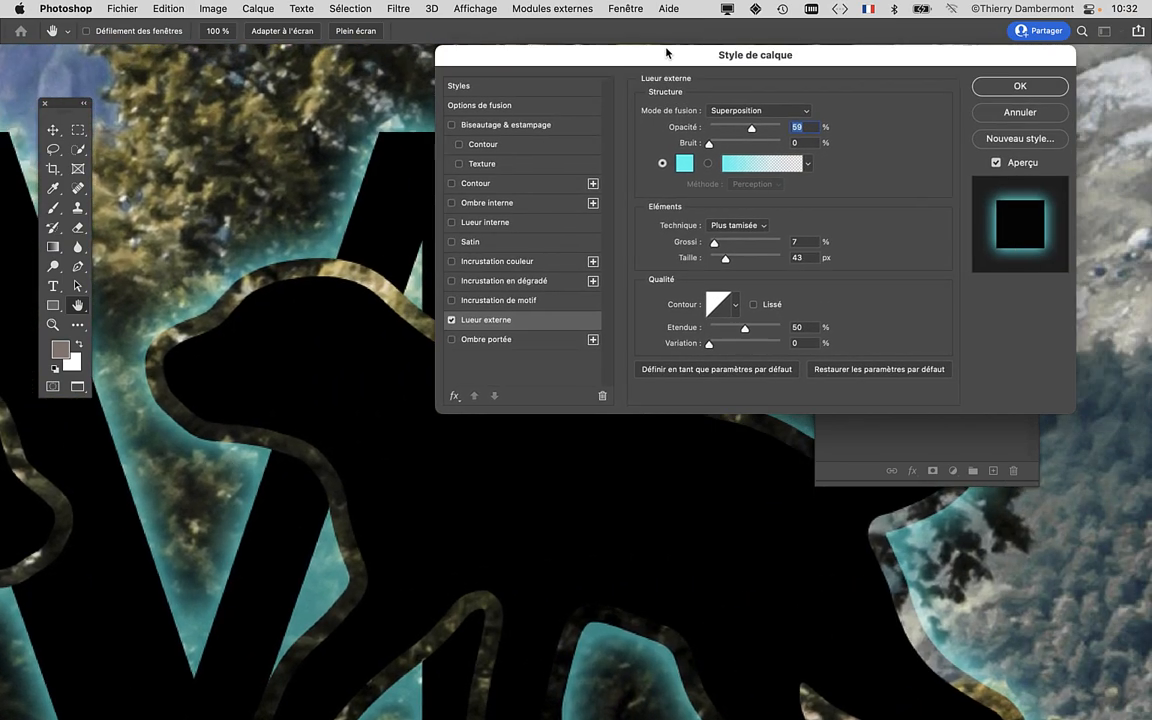
left_click(1018, 85)
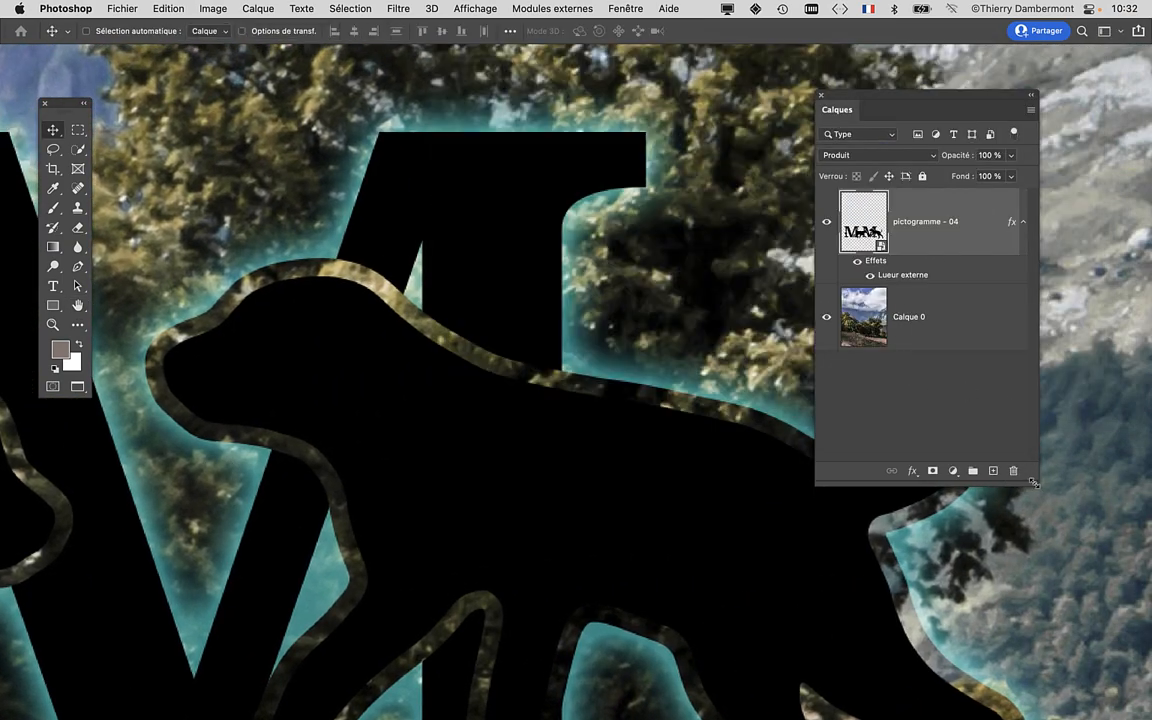
left_click_drag(1034, 483, 1138, 455)
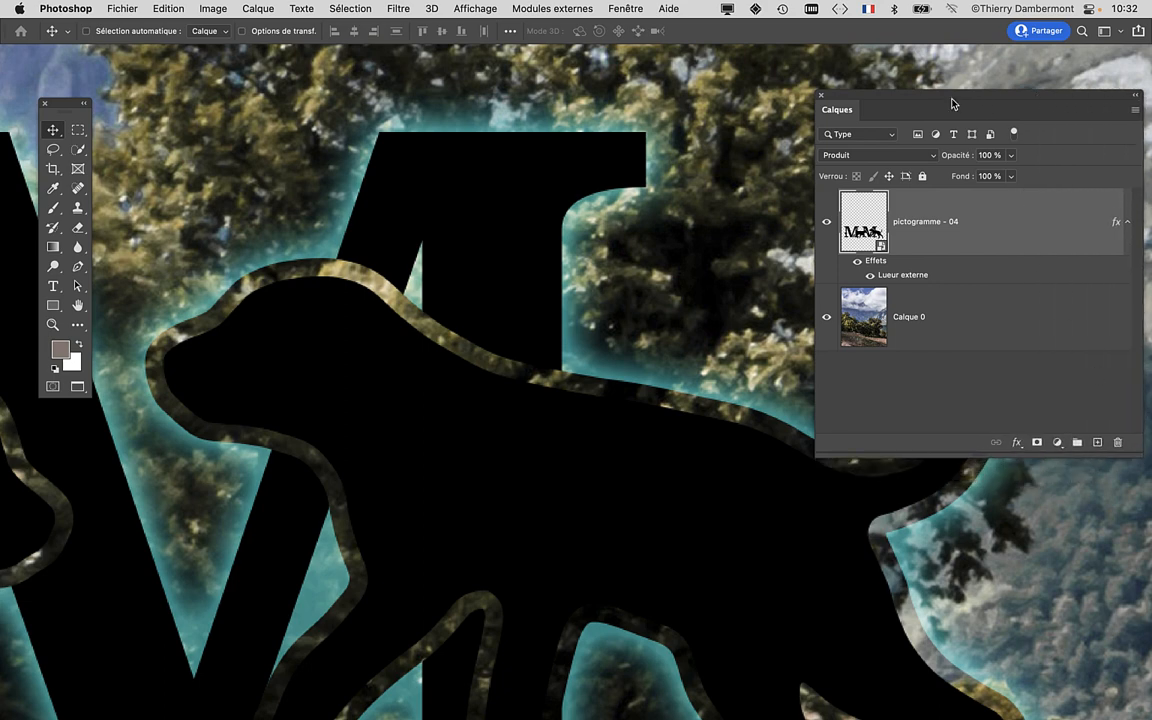
left_click_drag(875, 112, 799, 129)
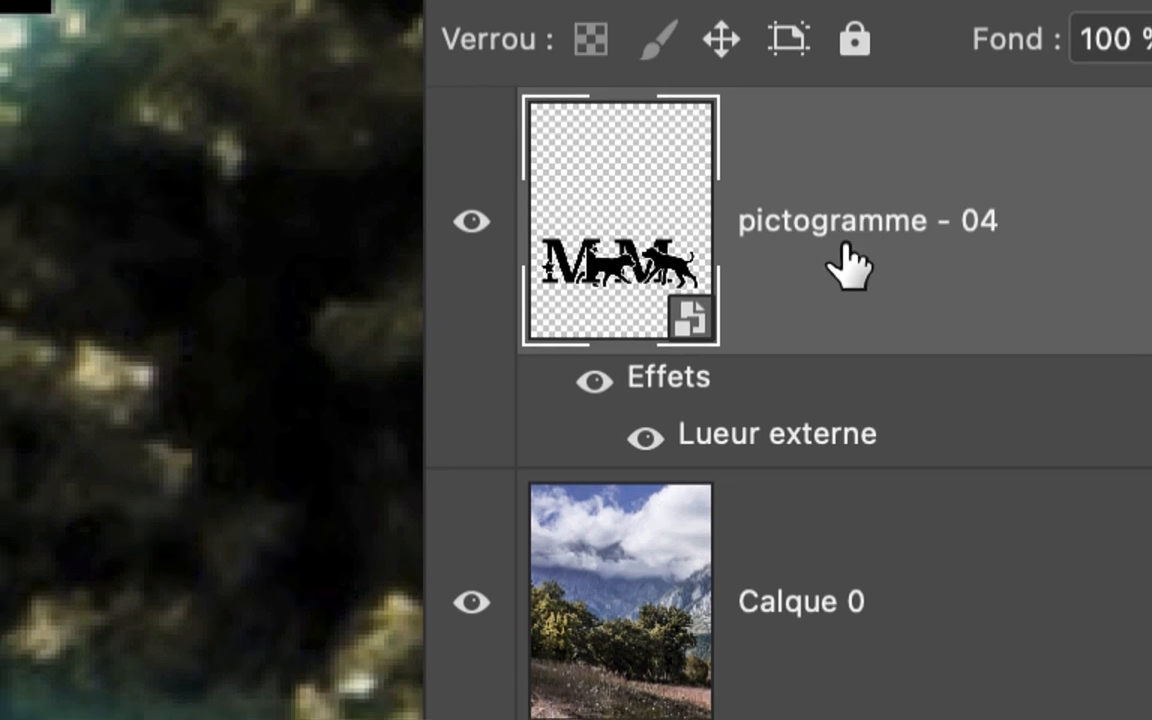
Open the name of the pictogramme - 04 layer for editing with the insertion point at its end.
double_click(848, 265)
left_click(967, 252)
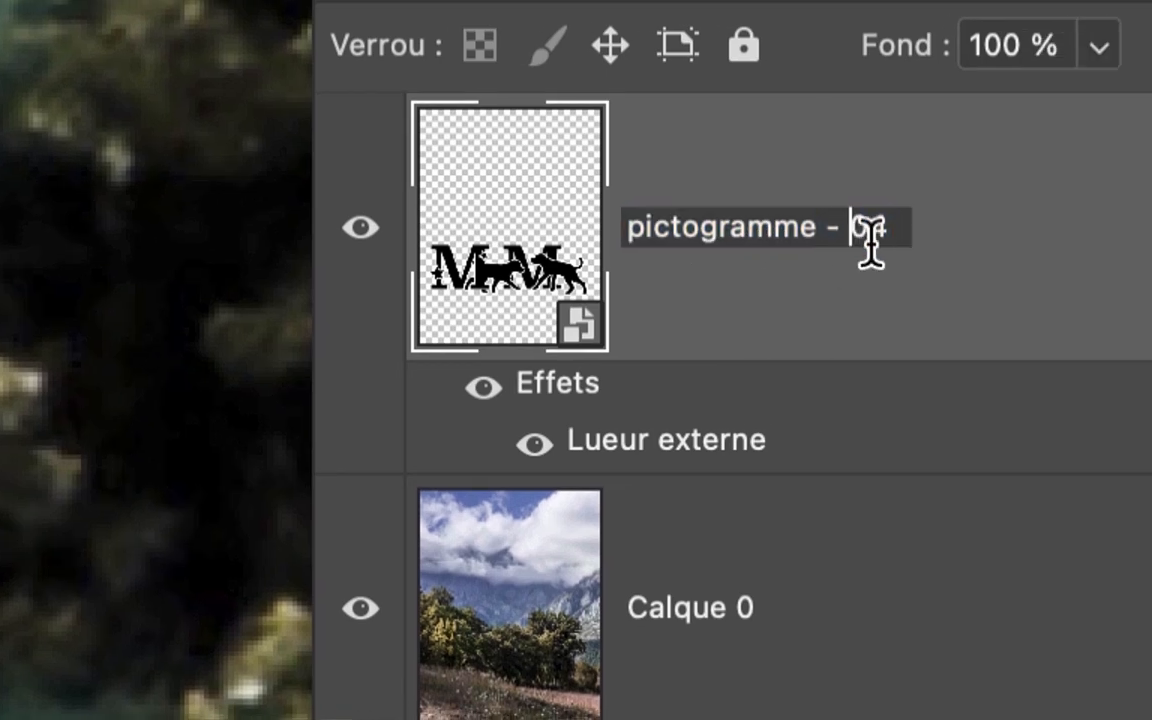
double_click(877, 240)
left_click(877, 240)
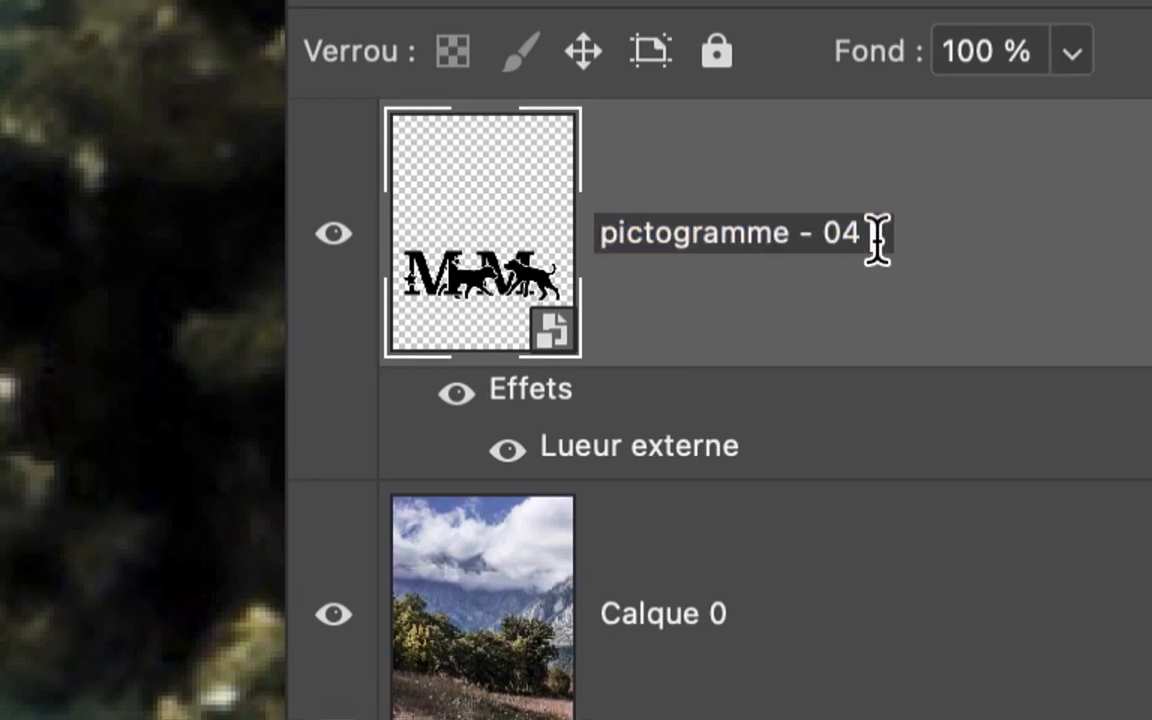
type("avec du")
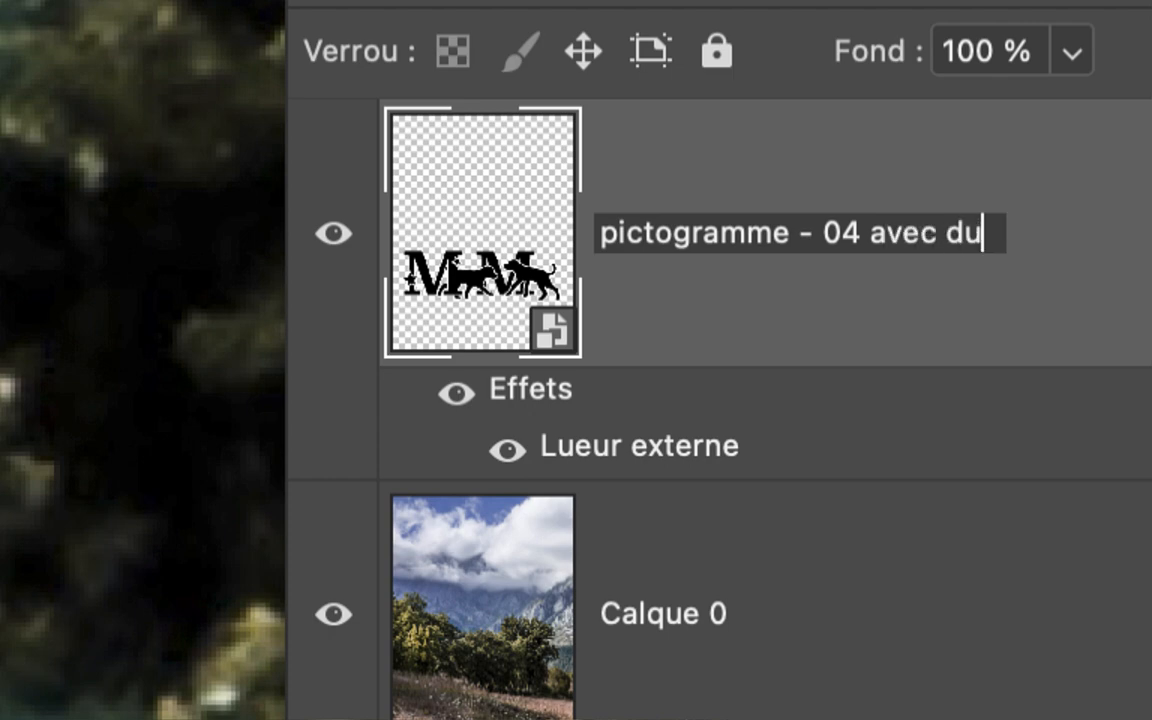
key("BackSpace")
key("BackSpace")
key("BackSpace")
key("BackSpace")
key("BackSpace")
key("BackSpace")
key("BackSpace")
key("BackSpace")
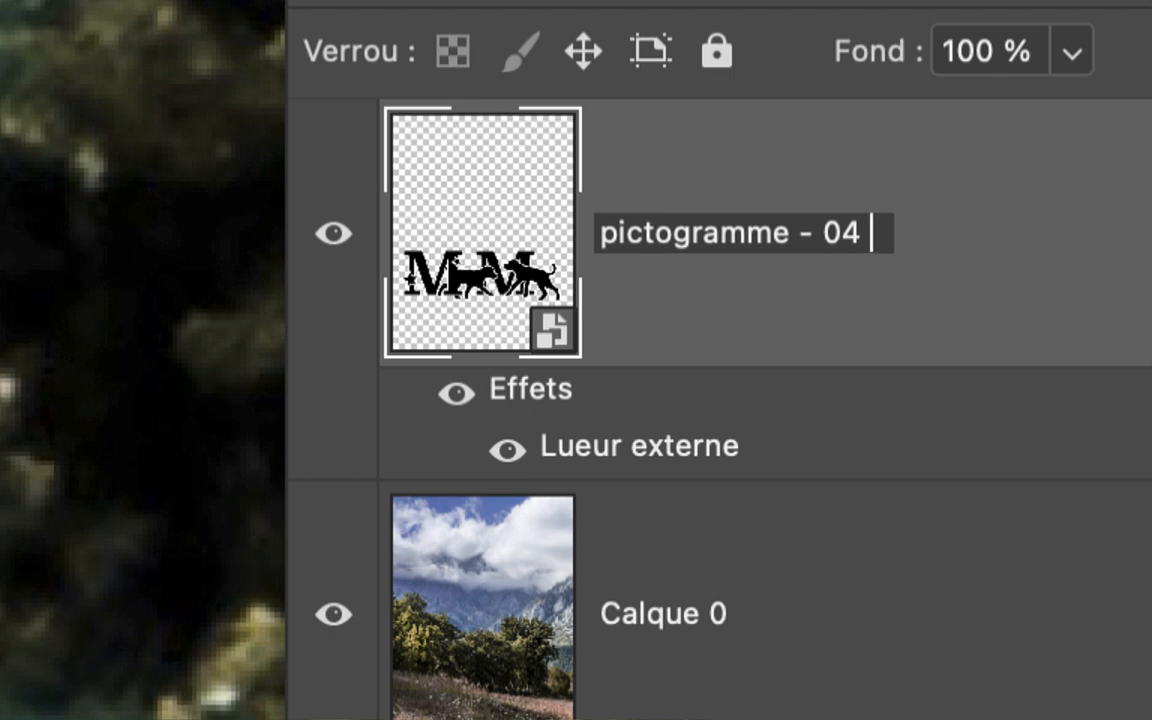
Complete the logo layer's name as pictogramme - 04 AVEC DU BLANC QUI POSE PROBLEME.
type("AVEC D")
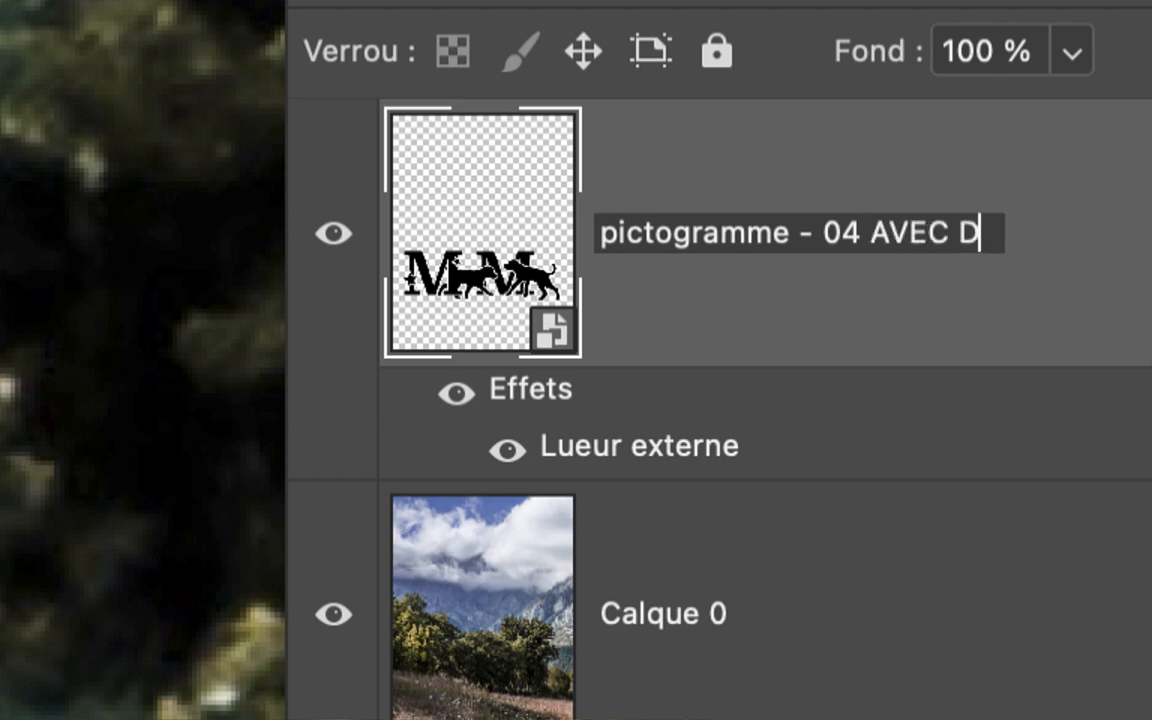
type("U BL")
key("BackSpace")
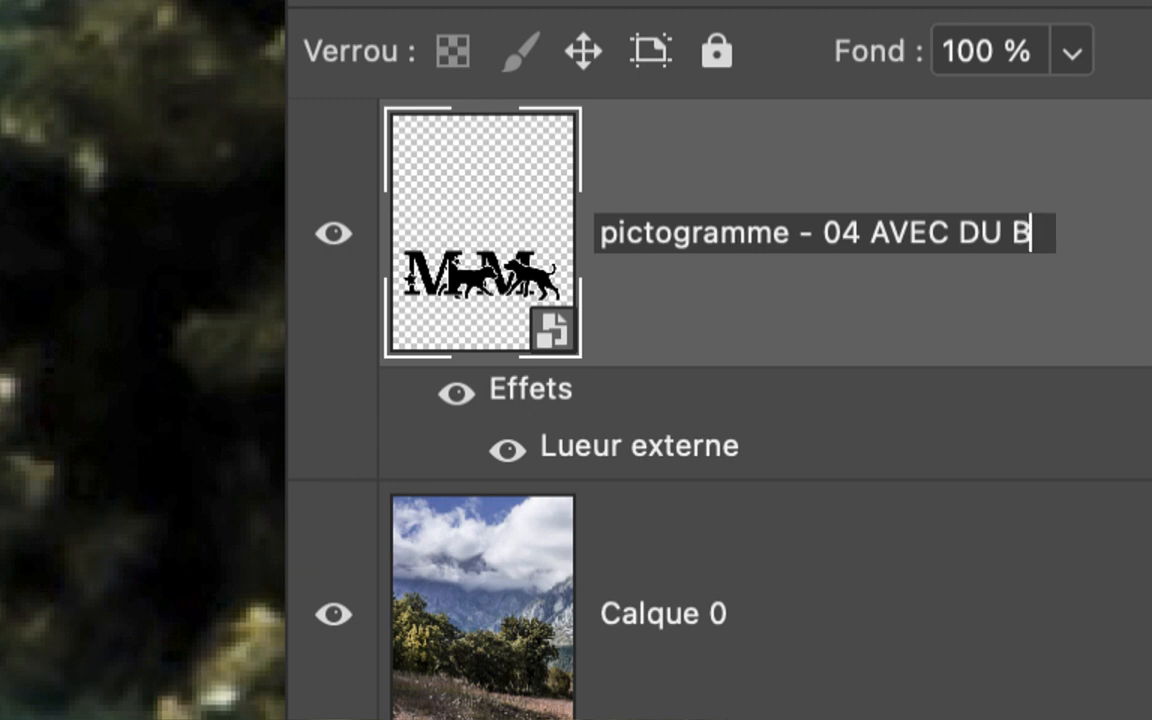
type("LANC")
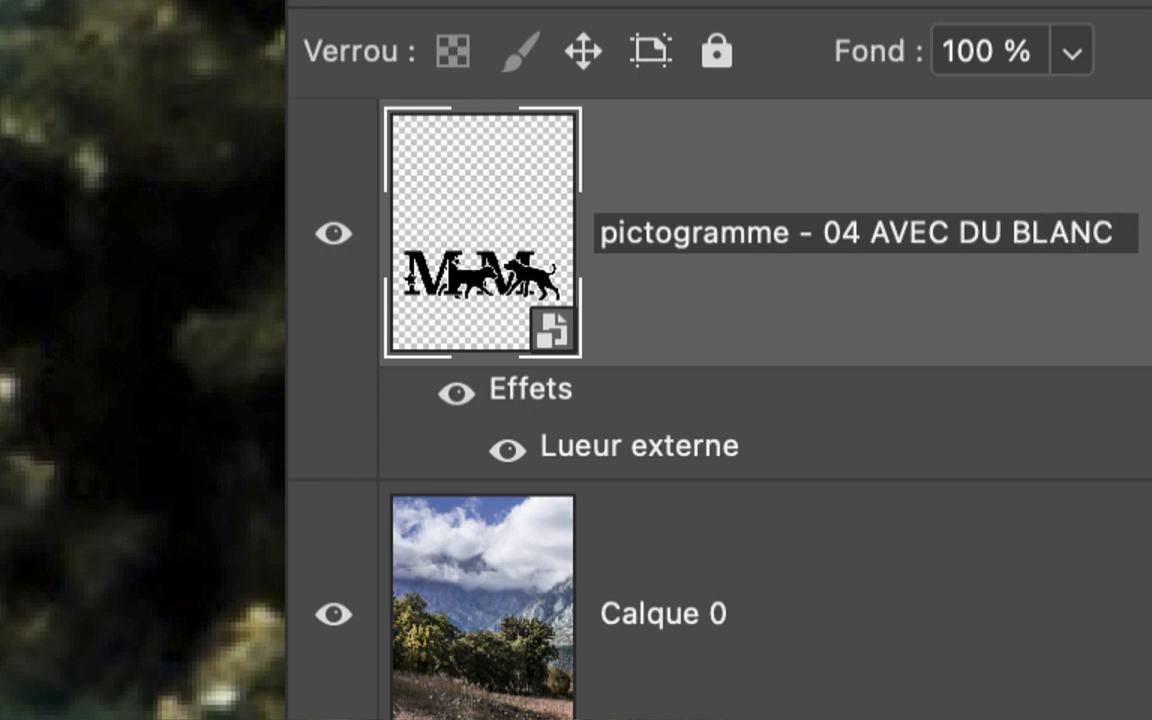
type(" QUI ")
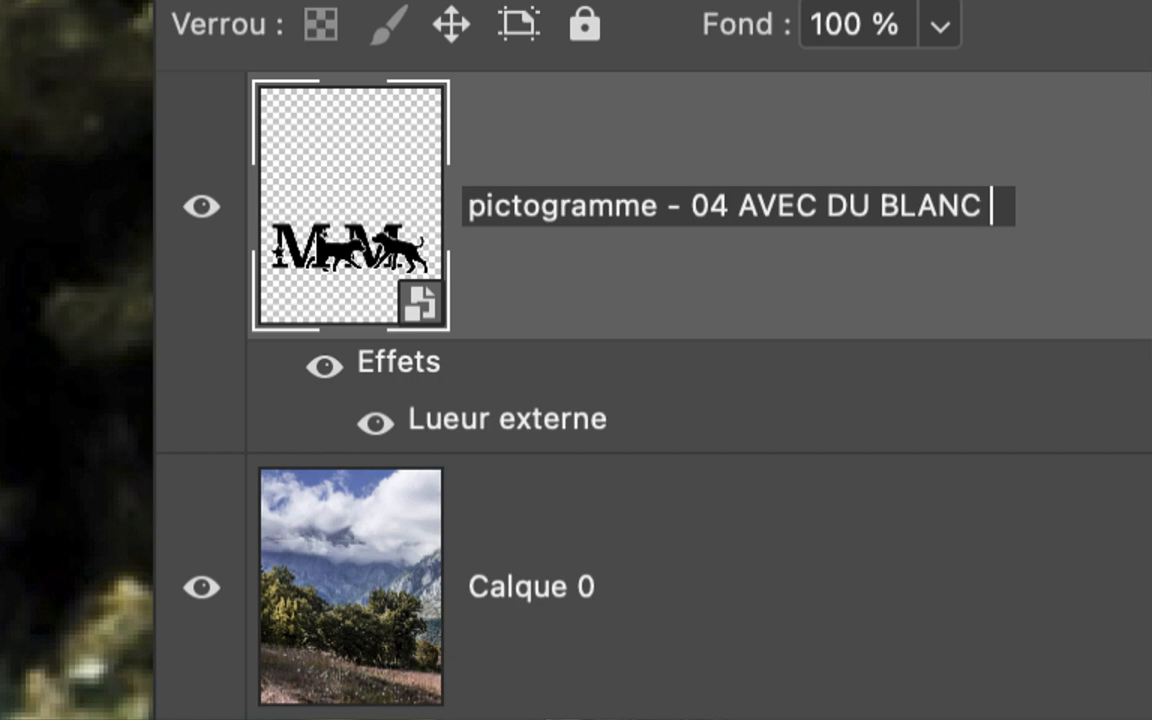
type("POSE P")
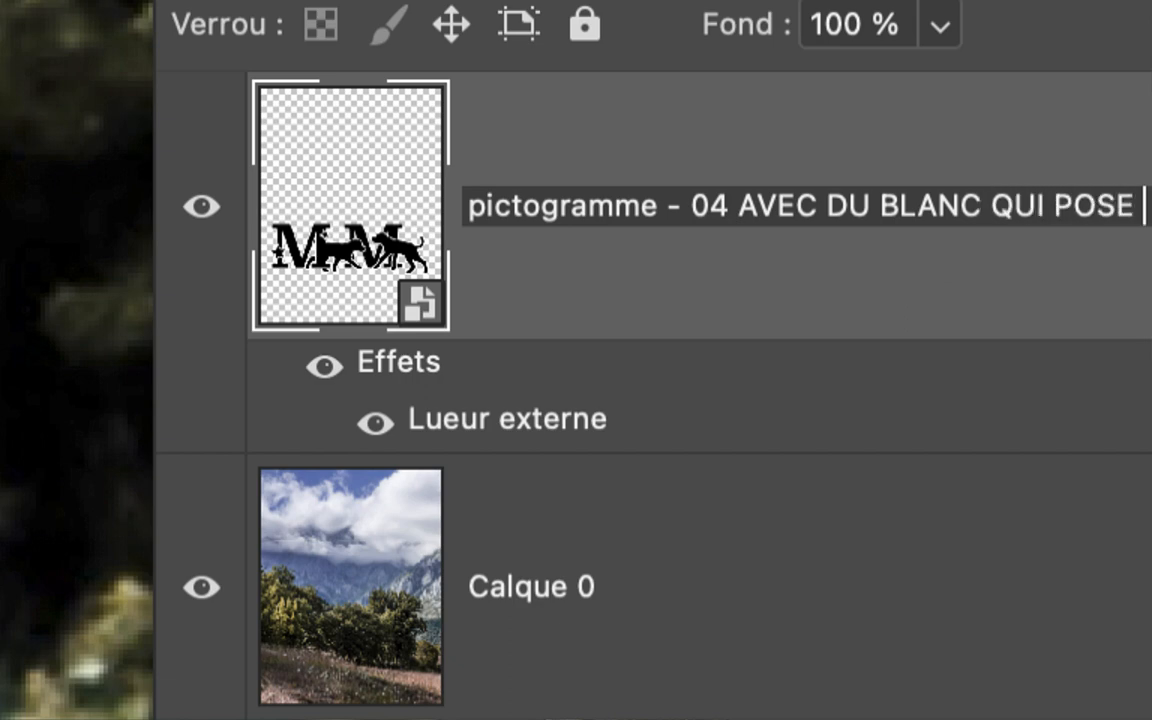
type("ROBLEME")
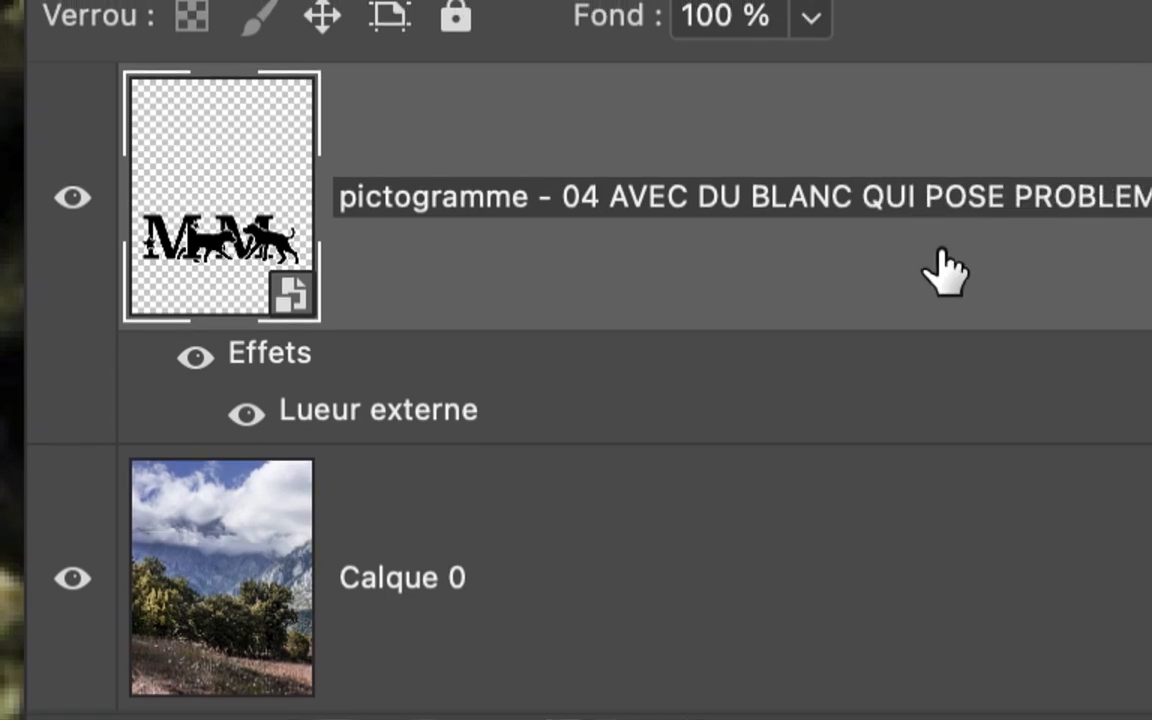
key("Return")
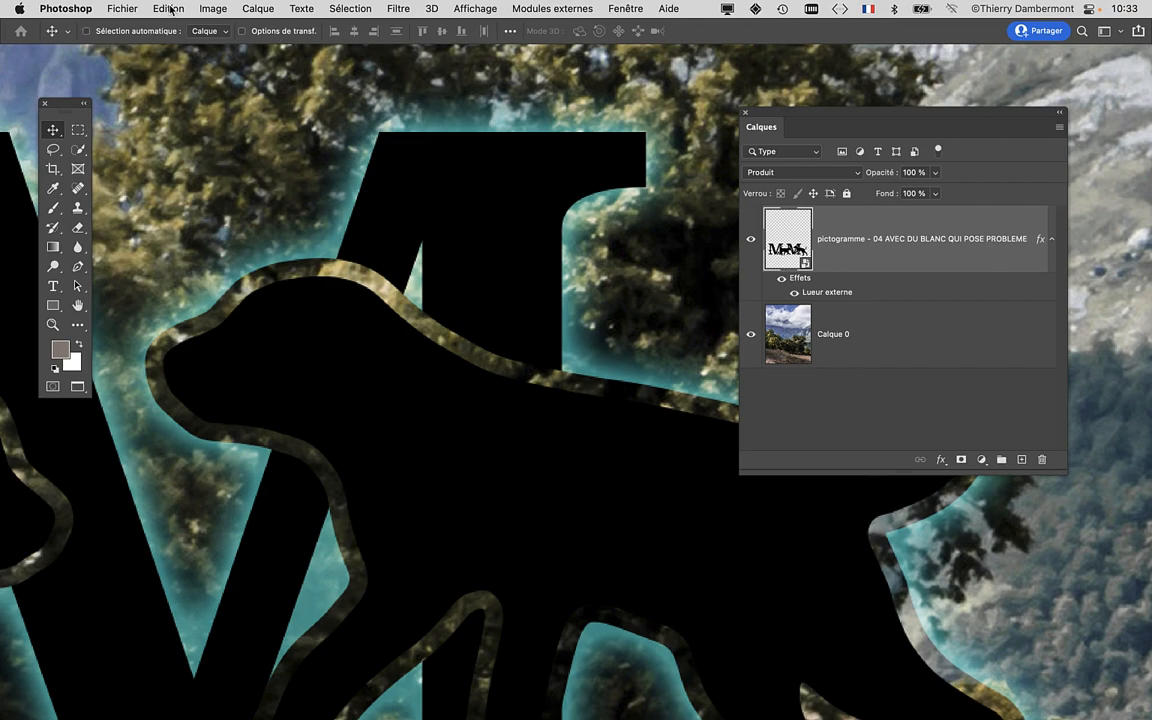
Save the document as a new Photoshop file named poster avec logo - 03.psd in the session 2 matin folder.
left_click(122, 8)
left_click(135, 173)
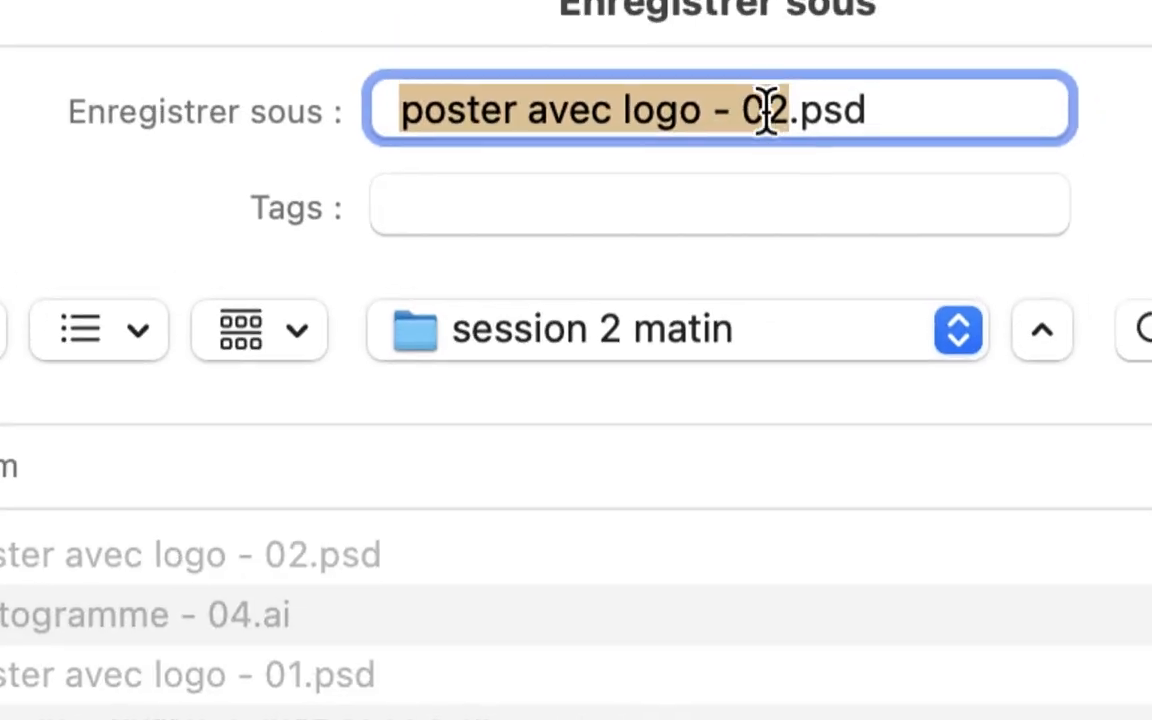
left_click(813, 34)
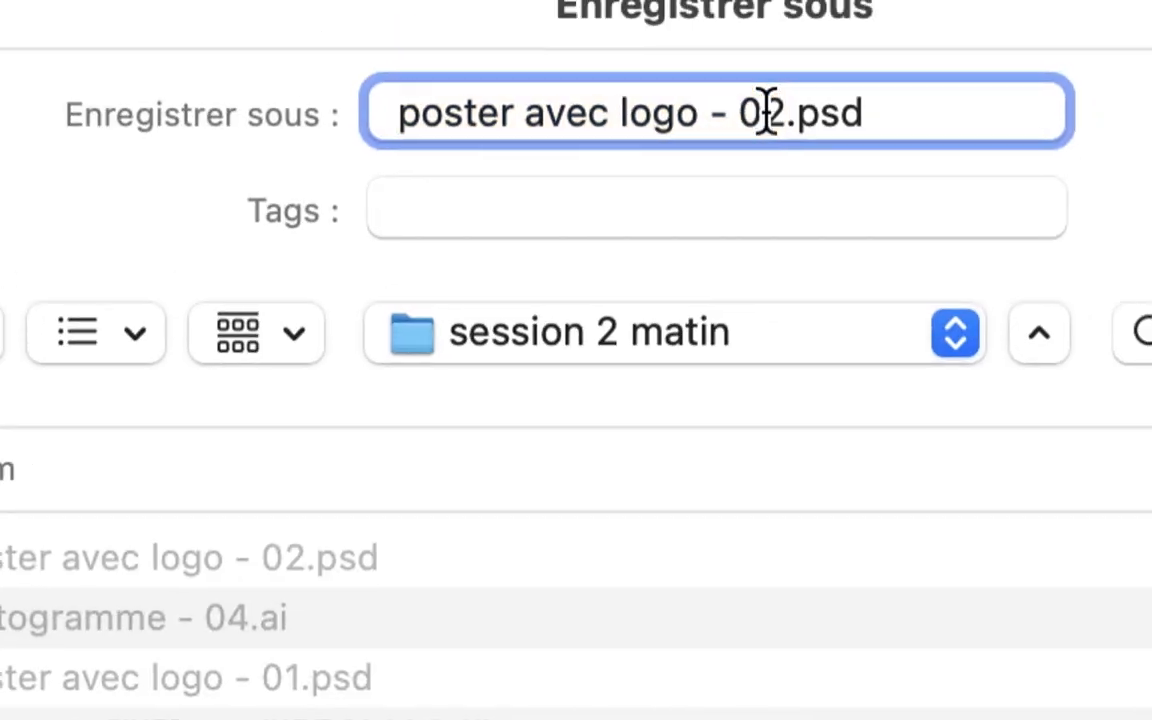
left_click_drag(812, 34, 836, 34)
type("3")
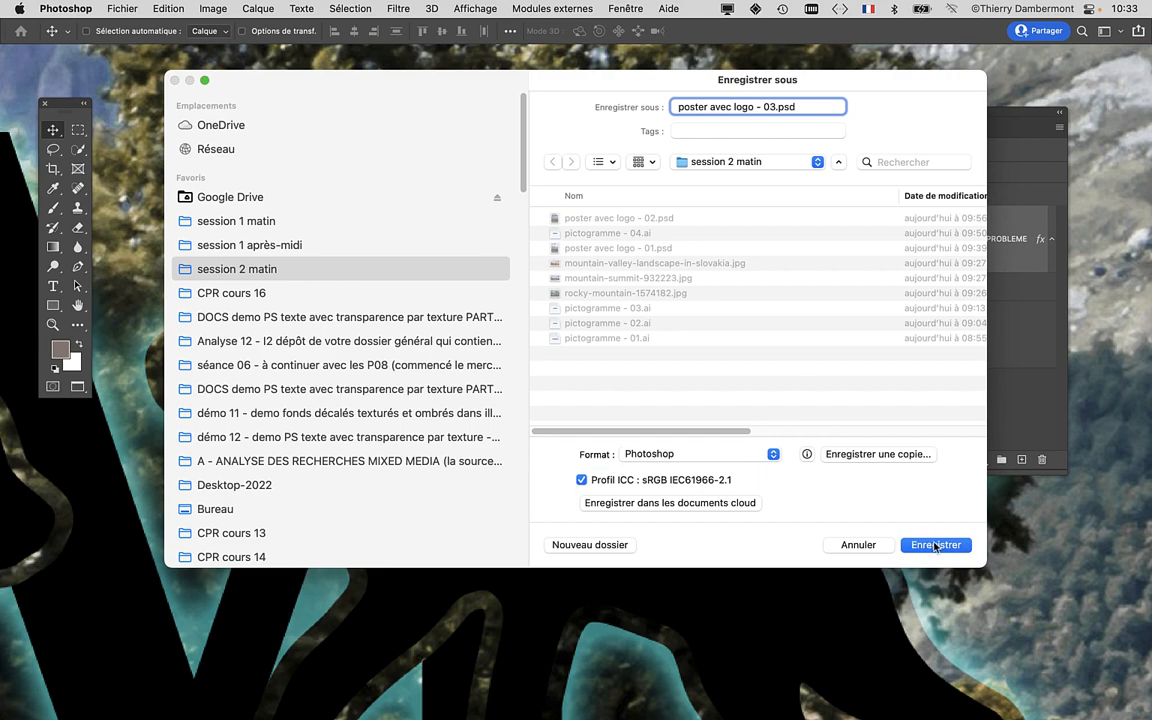
left_click(935, 545)
left_click(806, 321)
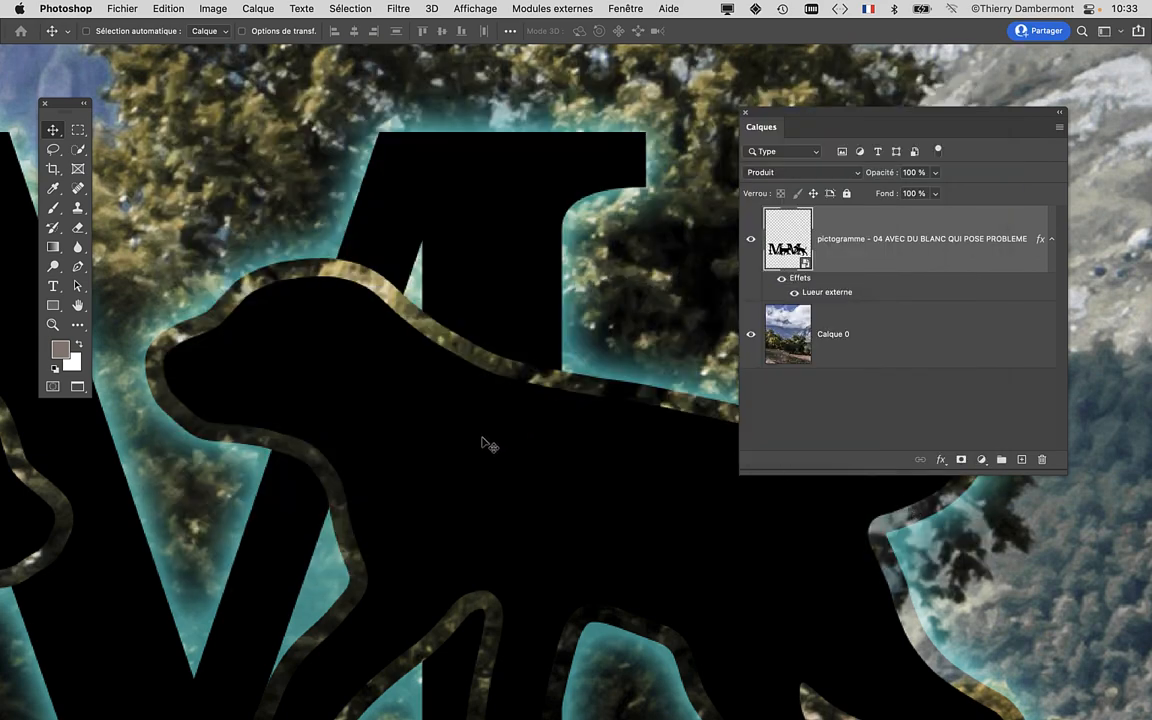
Bring the whole MM dog logo into view and move the layers list aside so it no longer covers the second dog.
scroll(472, 450, "down", 3)
scroll(474, 454, "down", 4)
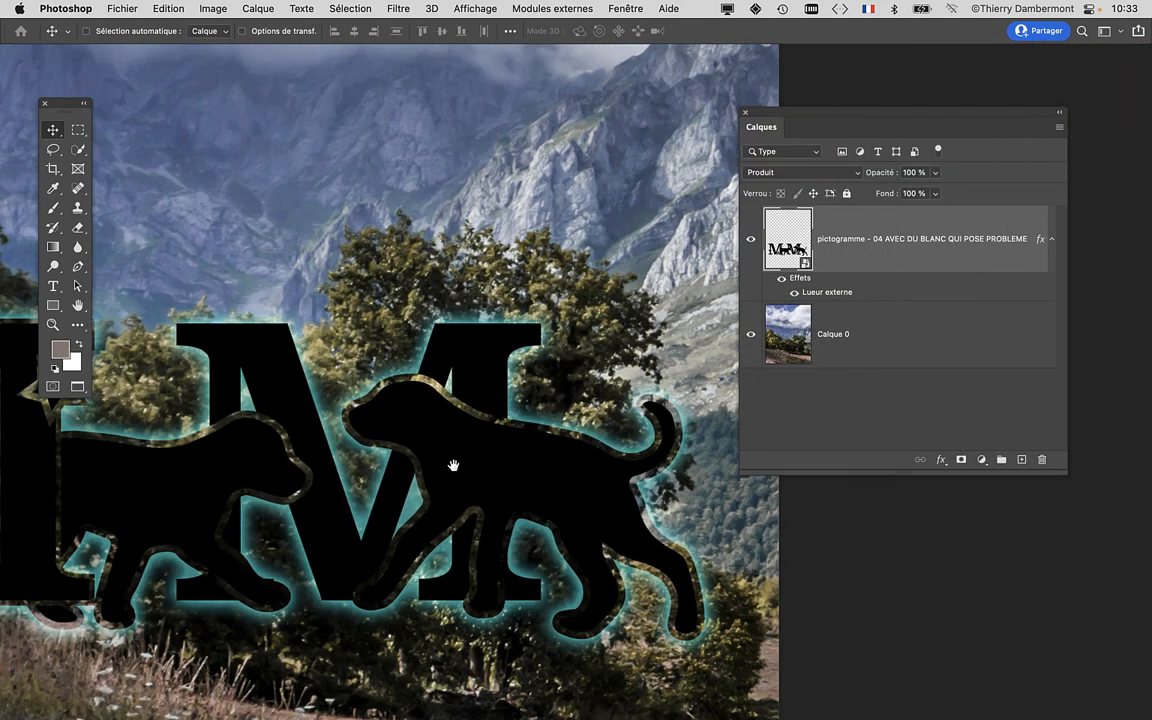
left_click_drag(455, 465, 710, 464)
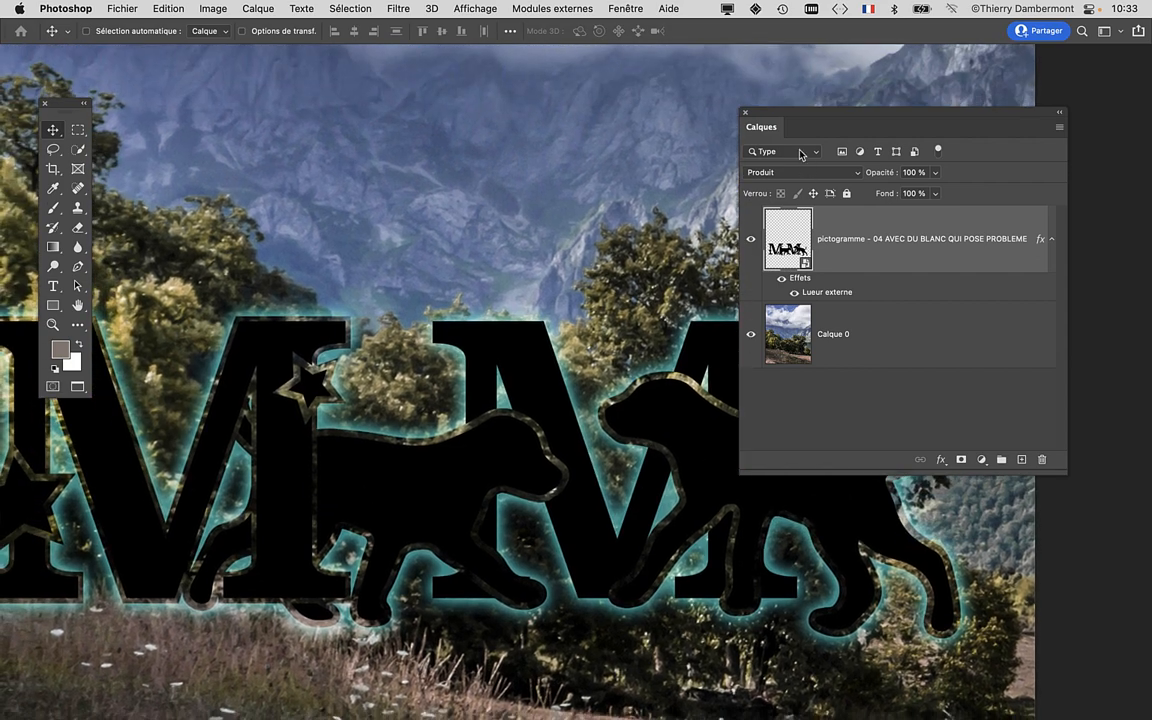
left_click_drag(779, 119, 953, 152)
scroll(545, 352, "down", 3)
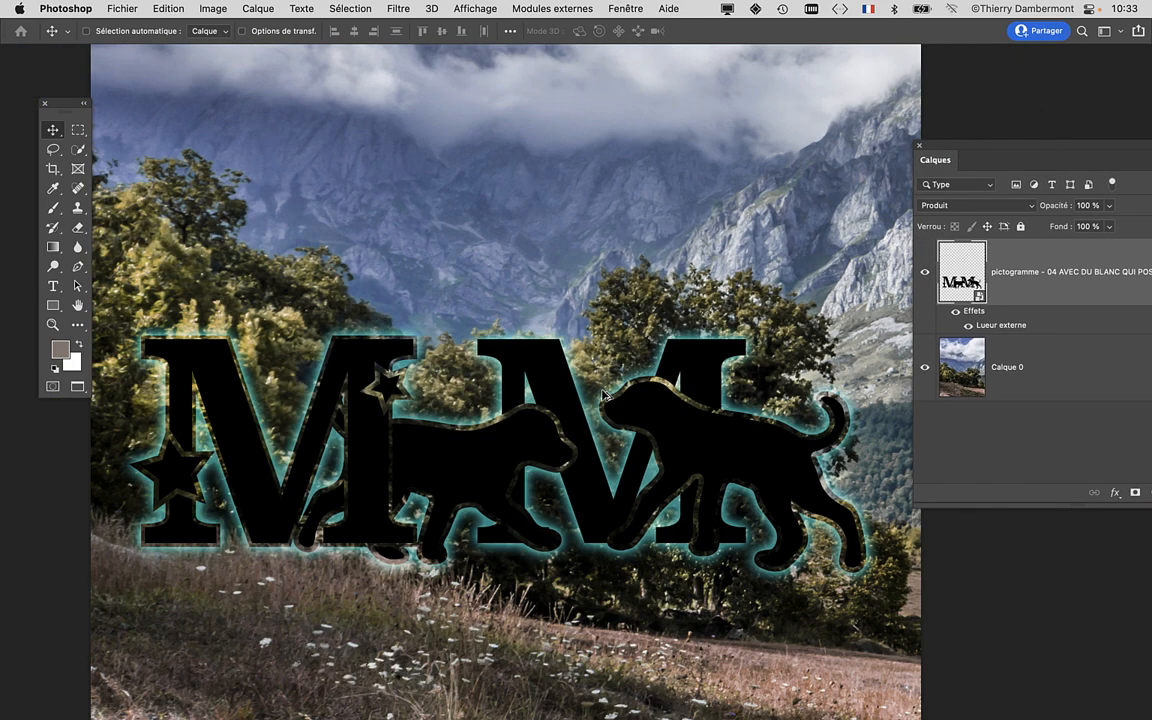
Move the MM dog logo up over the mountains just above the trees and check its outlines against the new background.
scroll(361, 288, "up", 3)
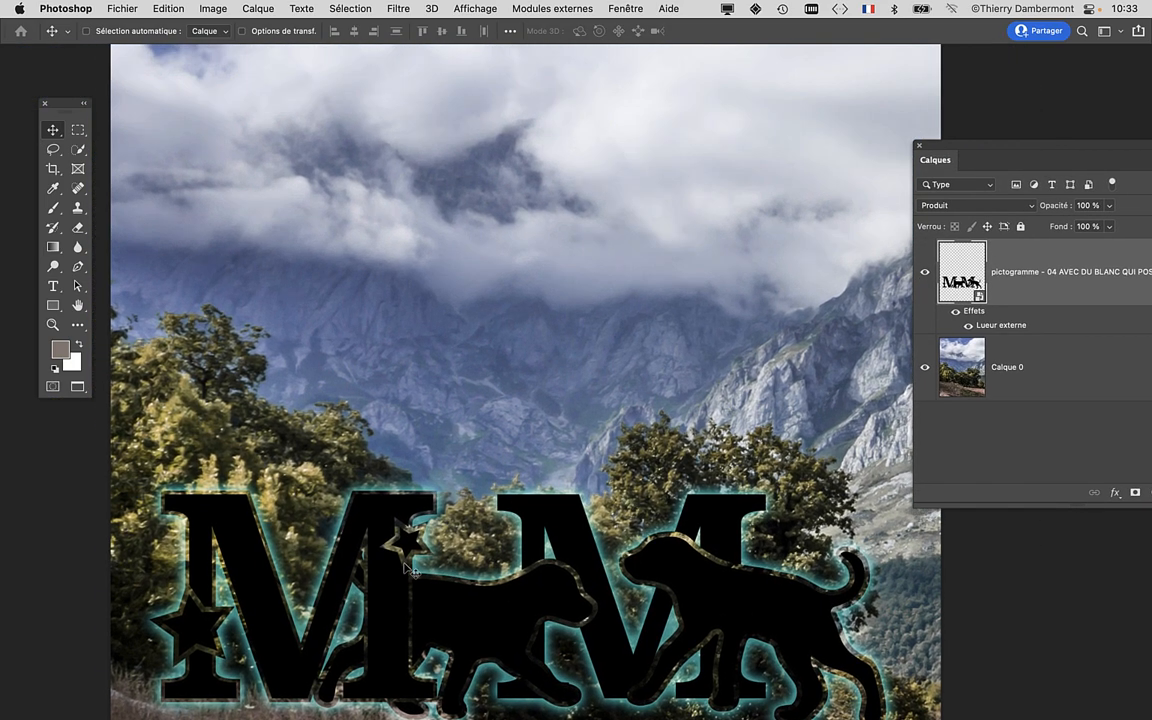
left_click_drag(433, 587, 420, 350)
scroll(688, 354, "up", 3)
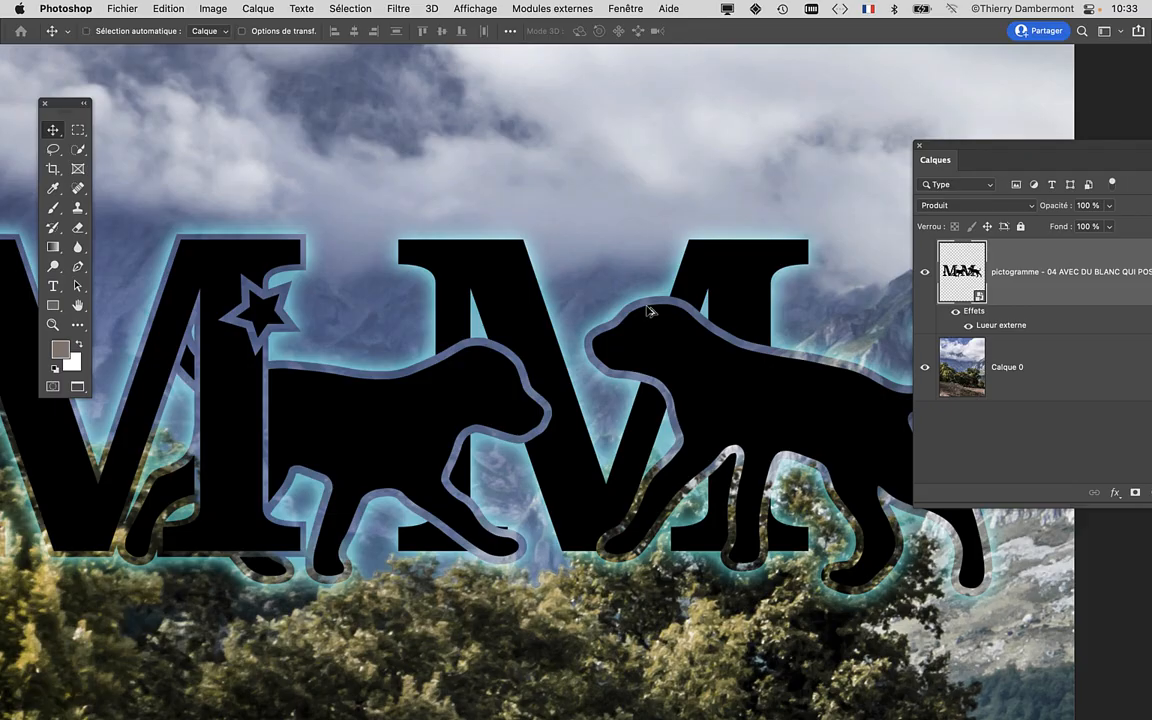
scroll(660, 345, "down", 3)
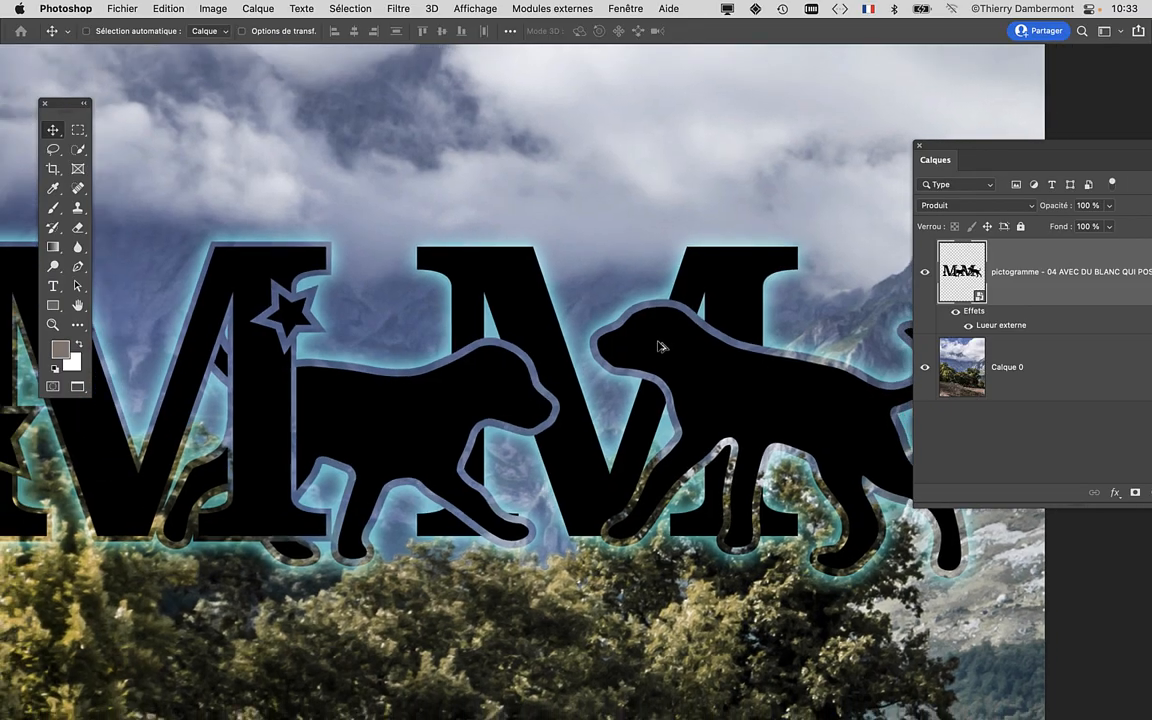
scroll(773, 372, "down", 4)
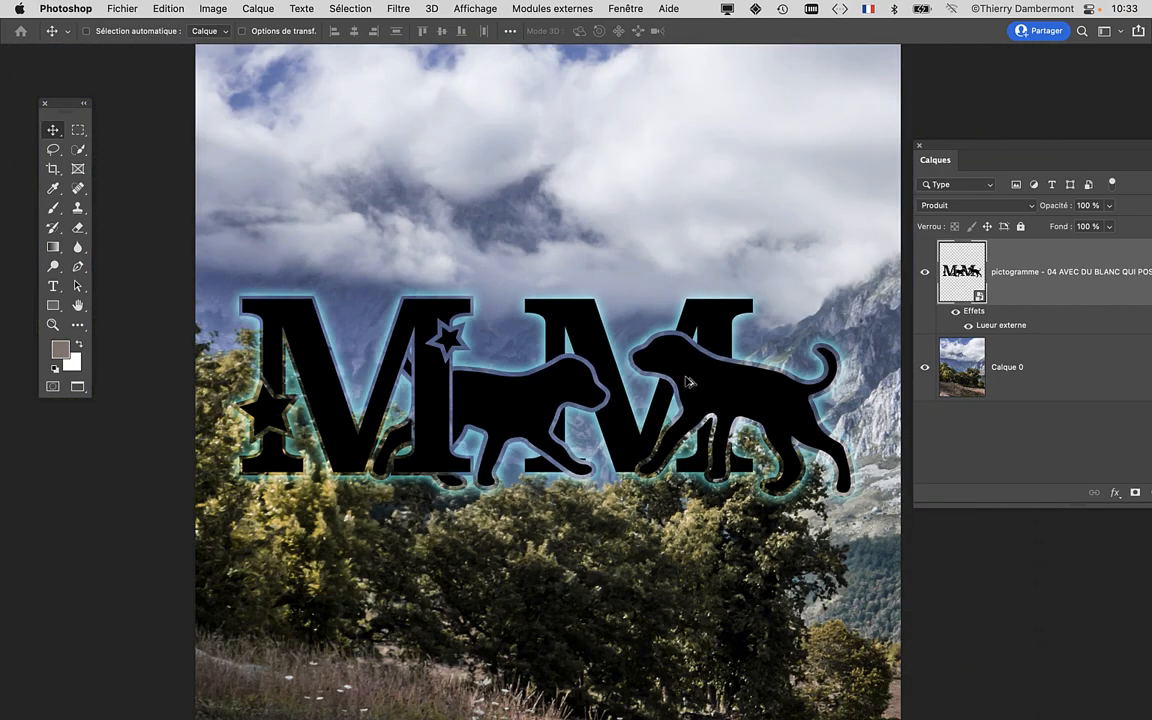